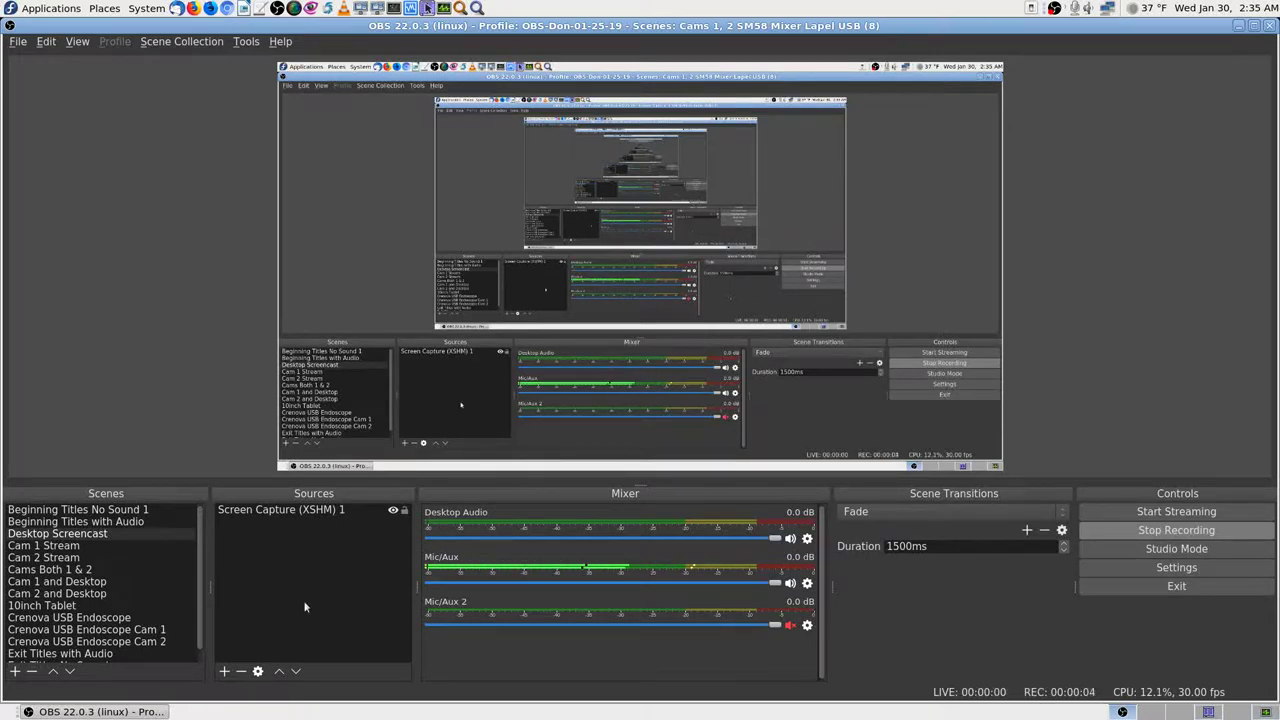
# Step: Check the growing screencast recordings in the Krusader workspace, then switch to the empty desktop
pyautogui.click(1210, 711)
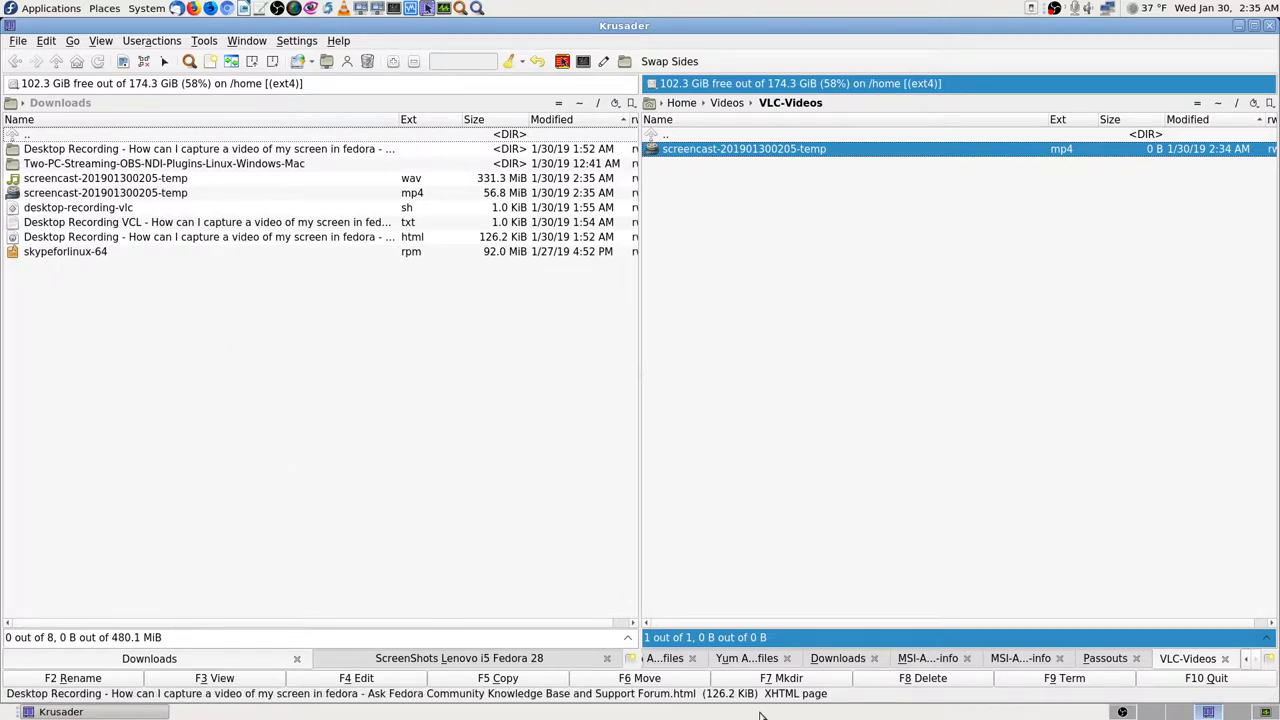
pyautogui.click(1152, 712)
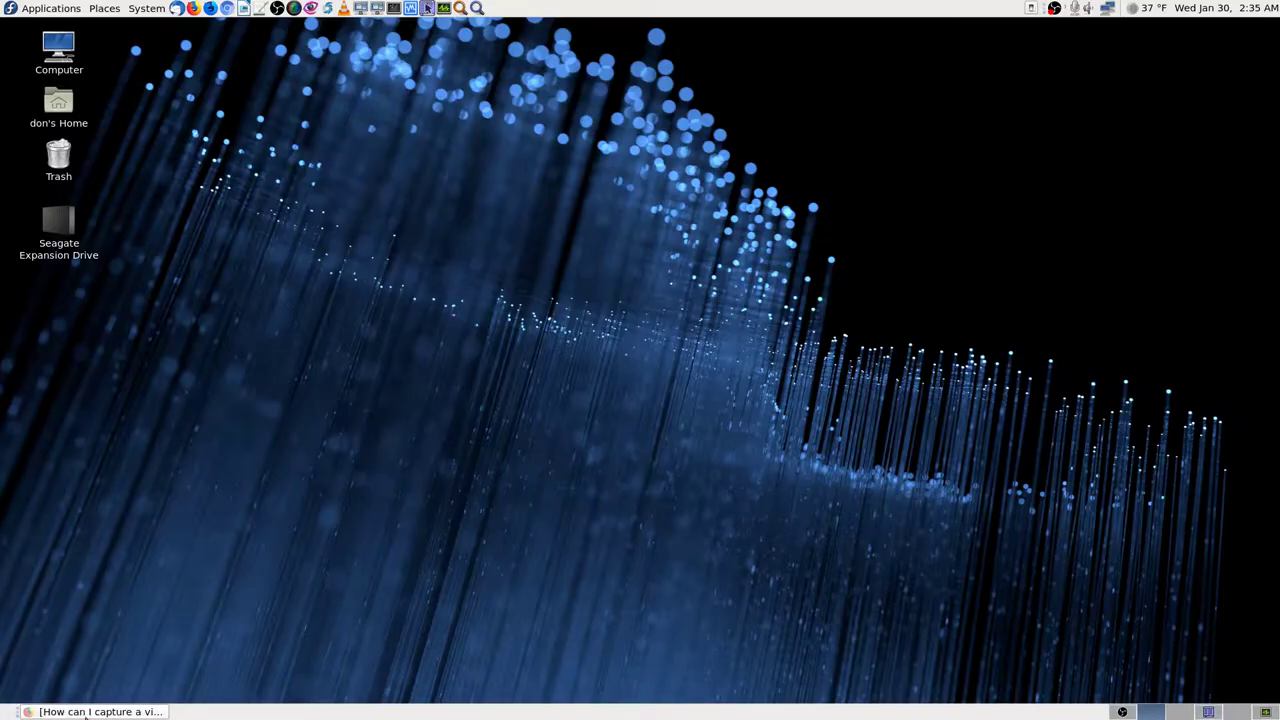
# Step: Restore the Ask Fedora screen-capture question, return to its top, then switch to TecMint's 8 Best Screen Recorders article
pyautogui.click(100, 712)
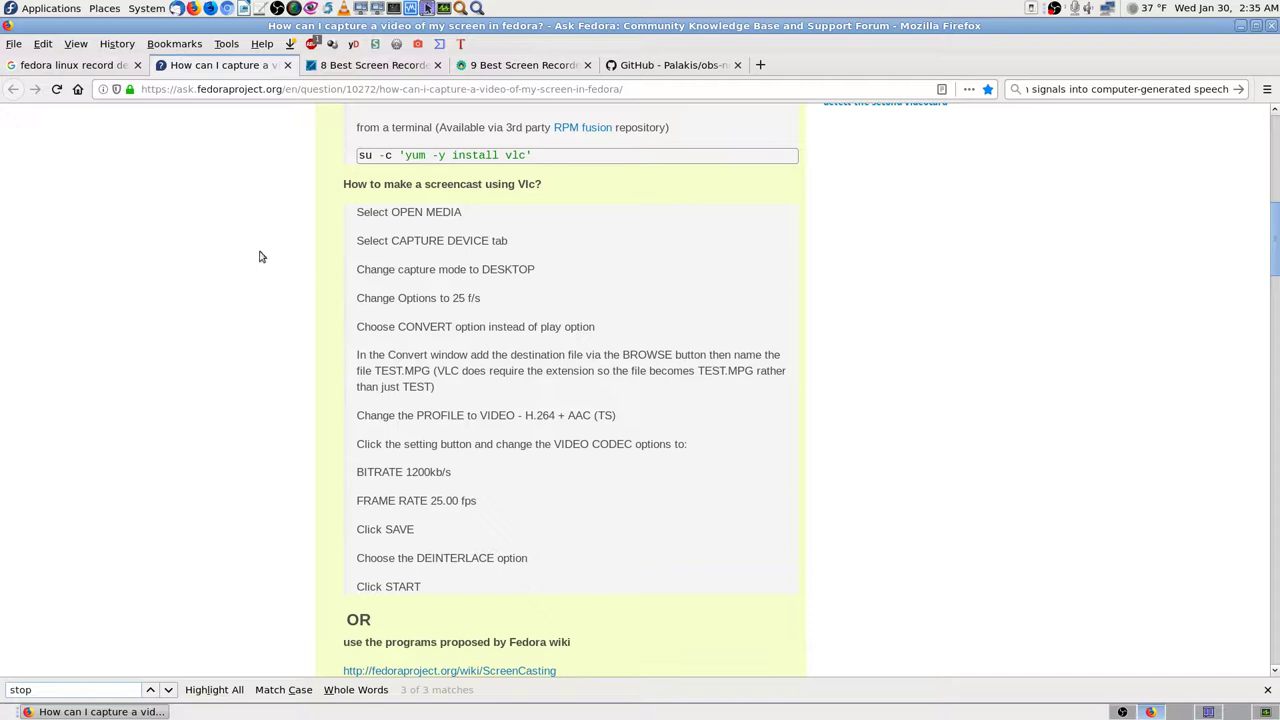
pyautogui.scroll(8, 257, 256)
pyautogui.scroll(3, 383, 257)
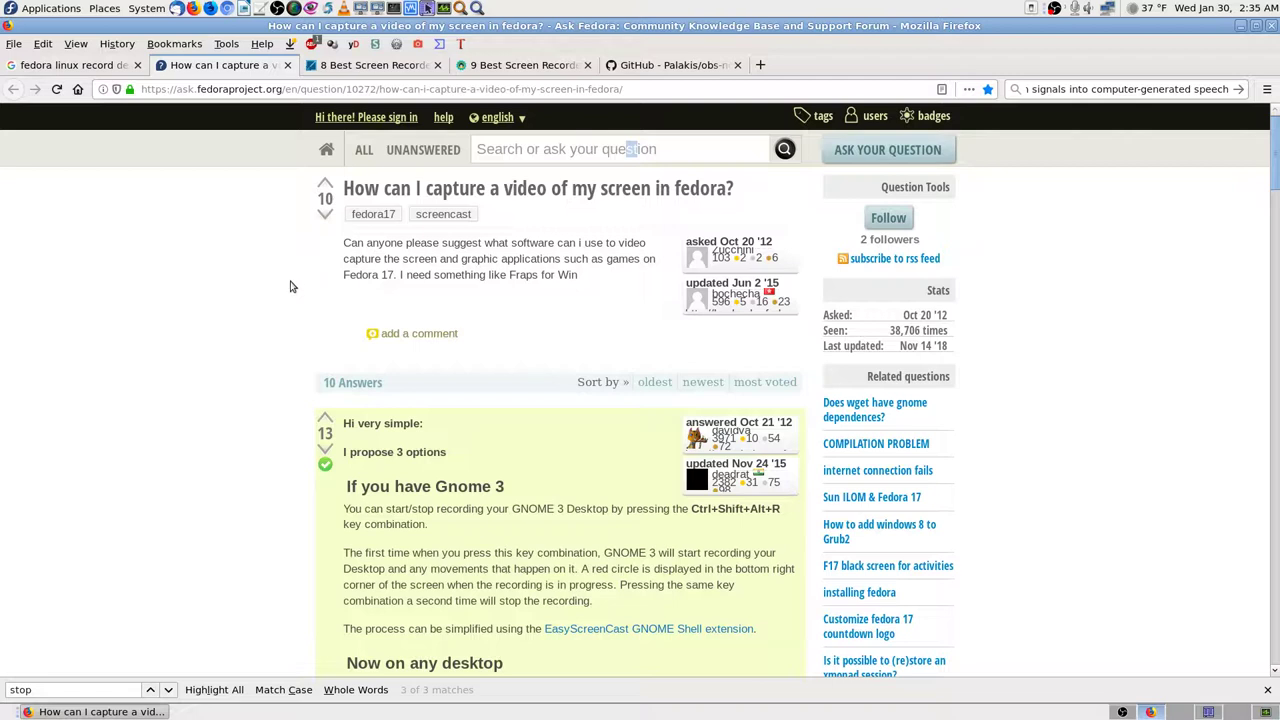
pyautogui.click(375, 66)
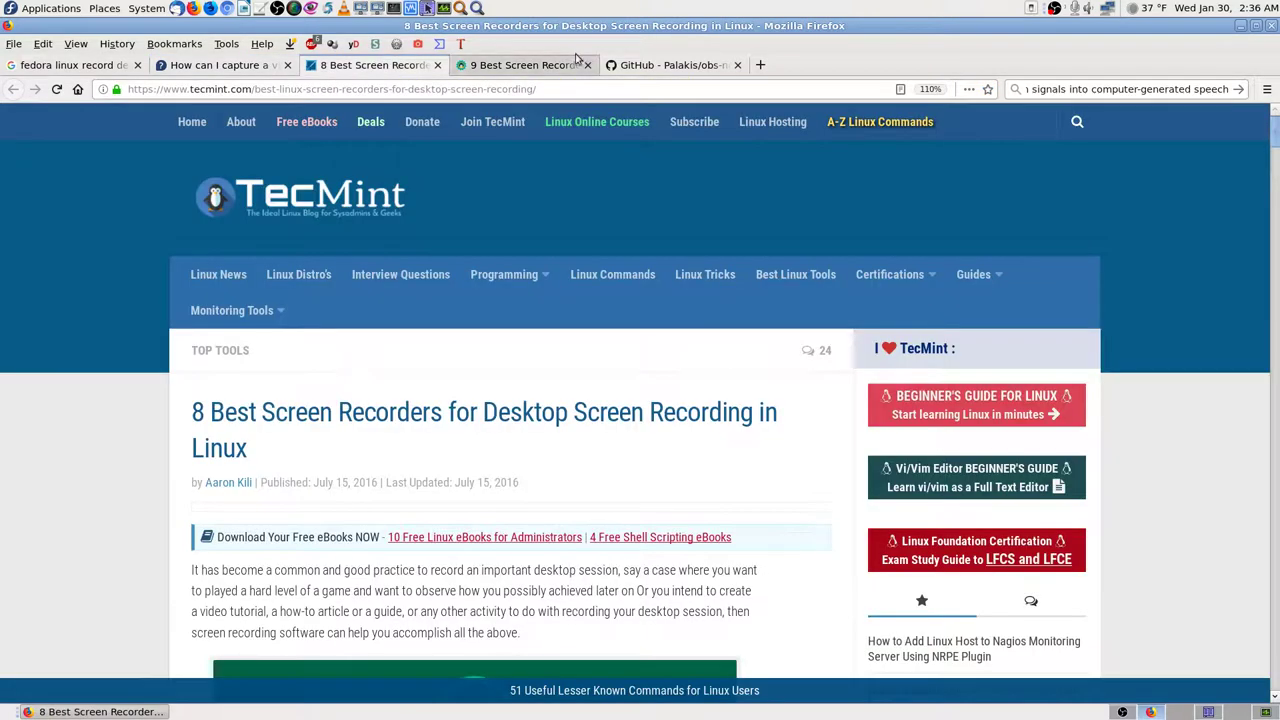
# Step: Switch to the Palakis/obs-ndi GitHub repository page and read the README's Features section
pyautogui.click(560, 66)
pyautogui.click(650, 66)
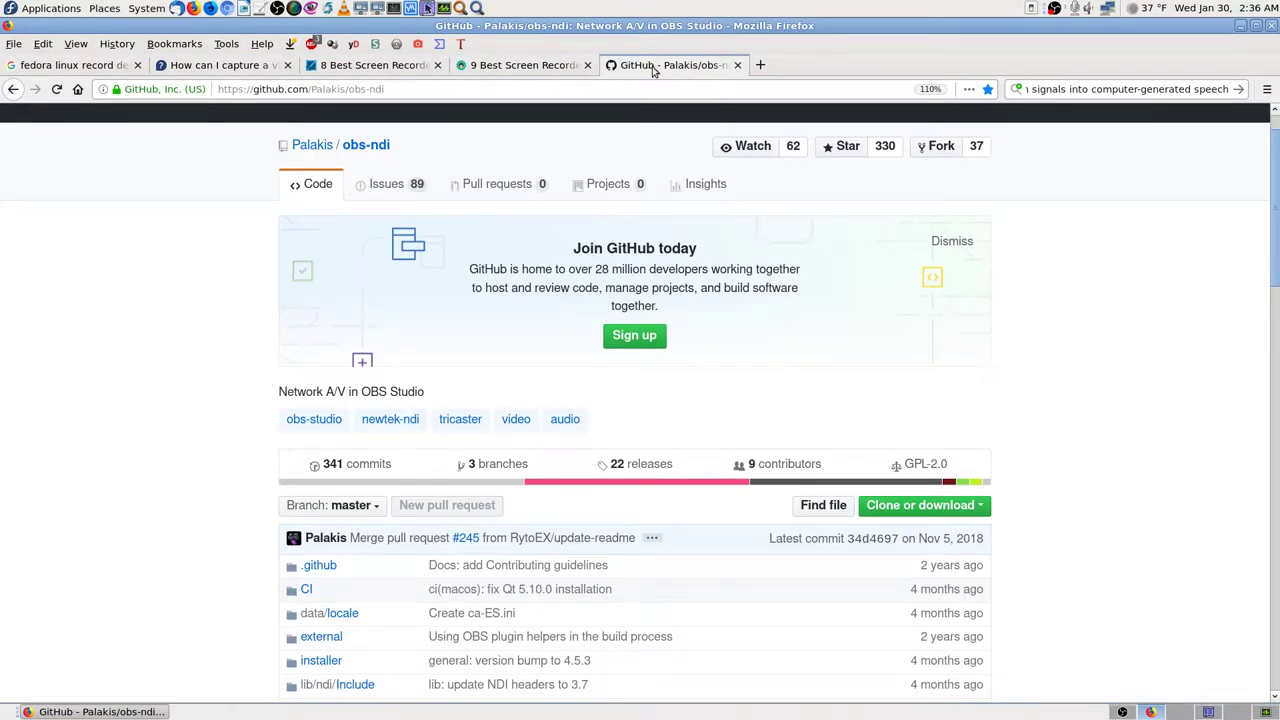
pyautogui.scroll(-2, 1154, 317)
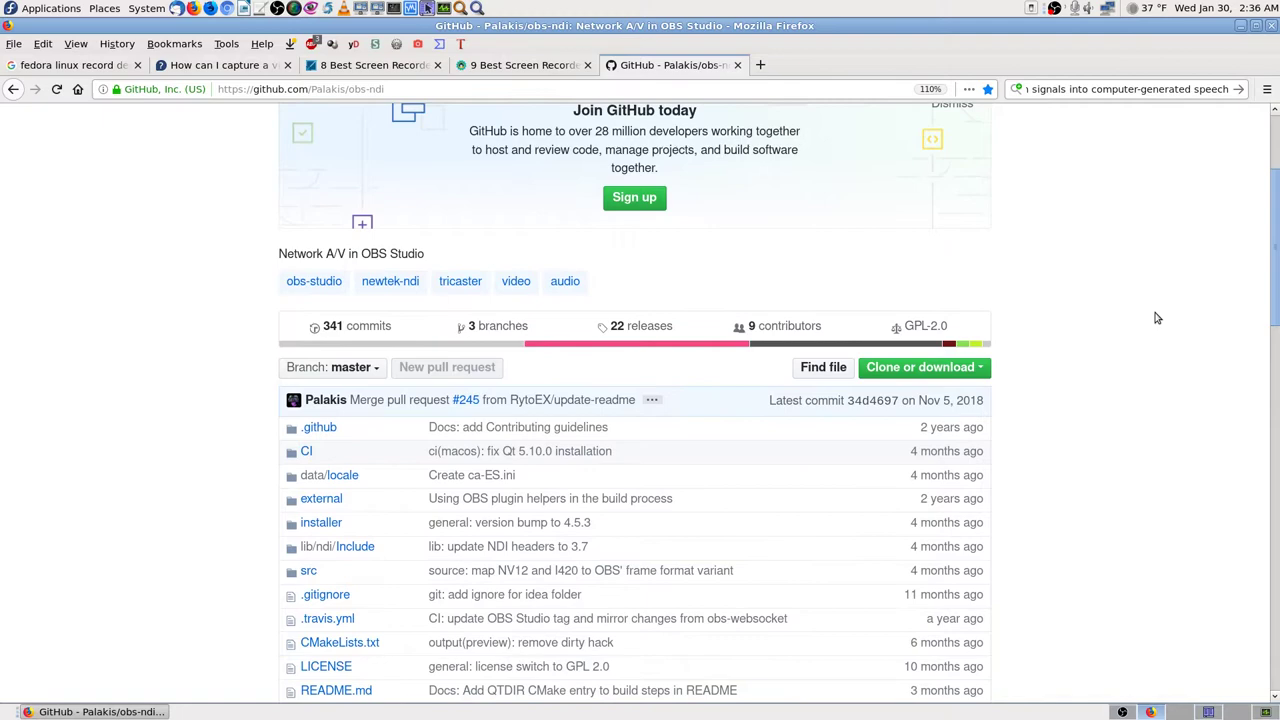
pyautogui.scroll(4, 1154, 317)
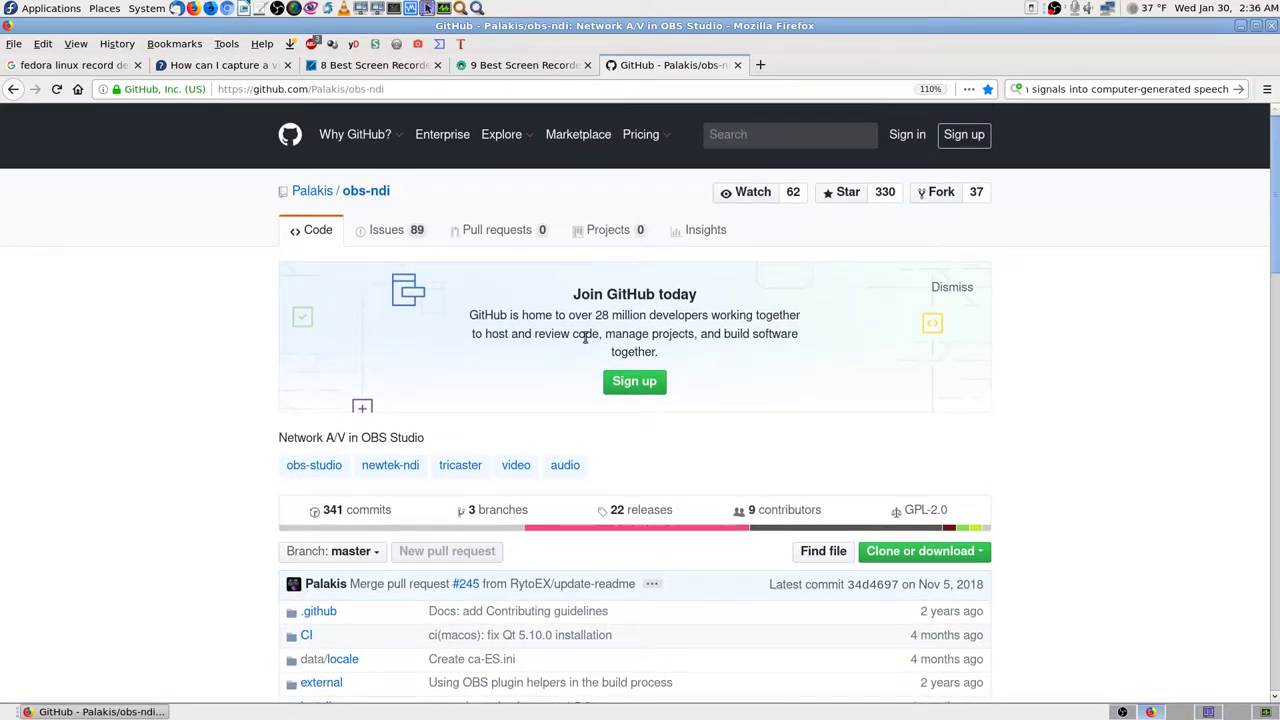
pyautogui.scroll(-4, 1144, 479)
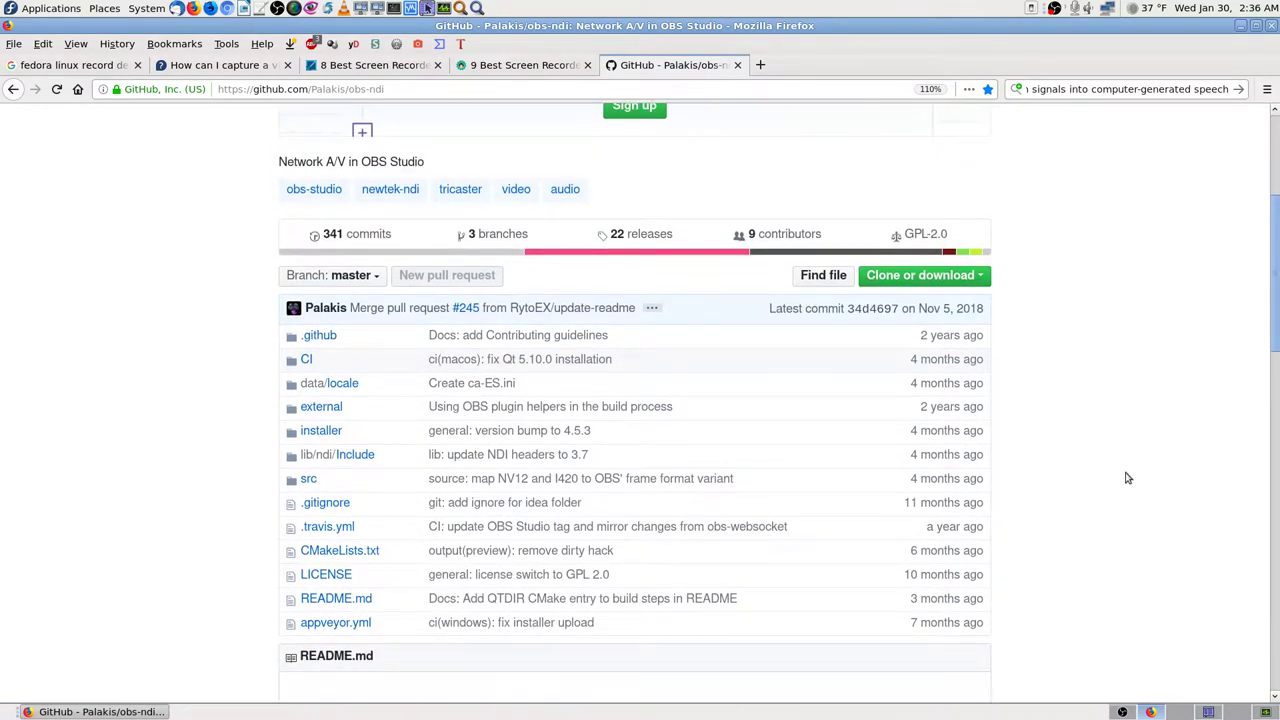
pyautogui.scroll(-1, 1127, 478)
# Step: Read further through the obs-ndi README's downloads and Linux build commands
pyautogui.scroll(-4, 206, 503)
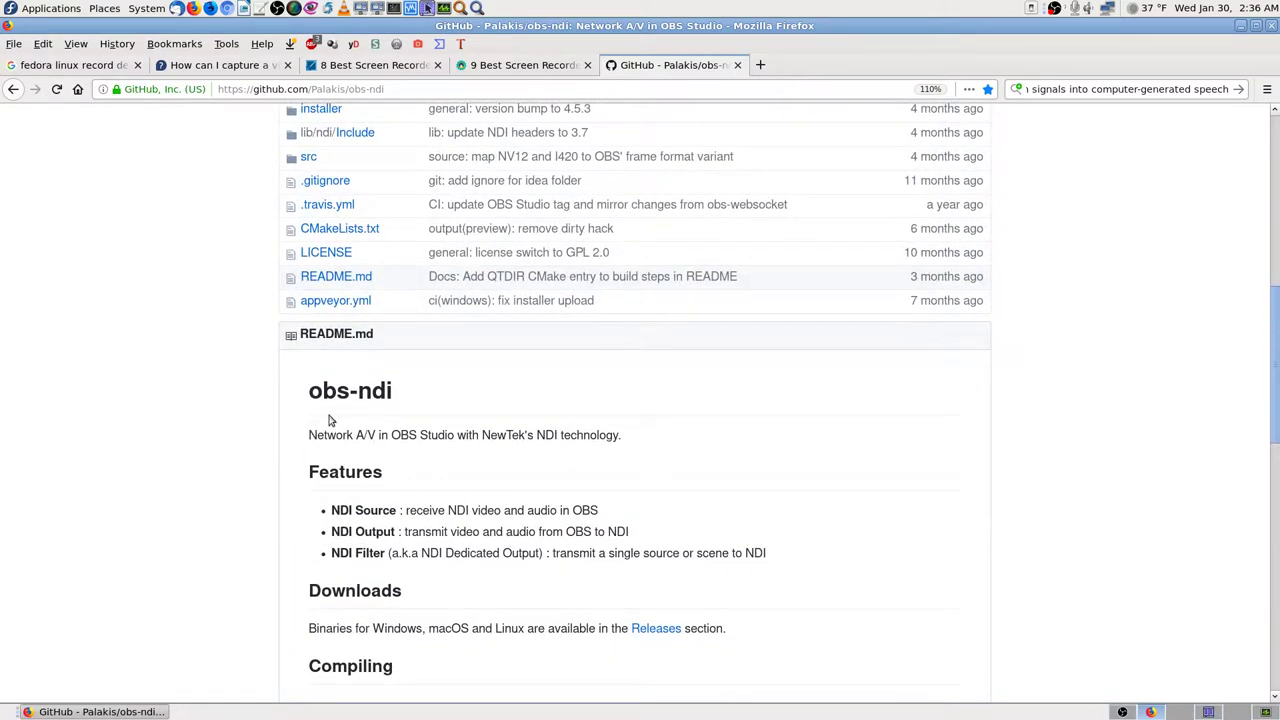
pyautogui.scroll(-3, 251, 486)
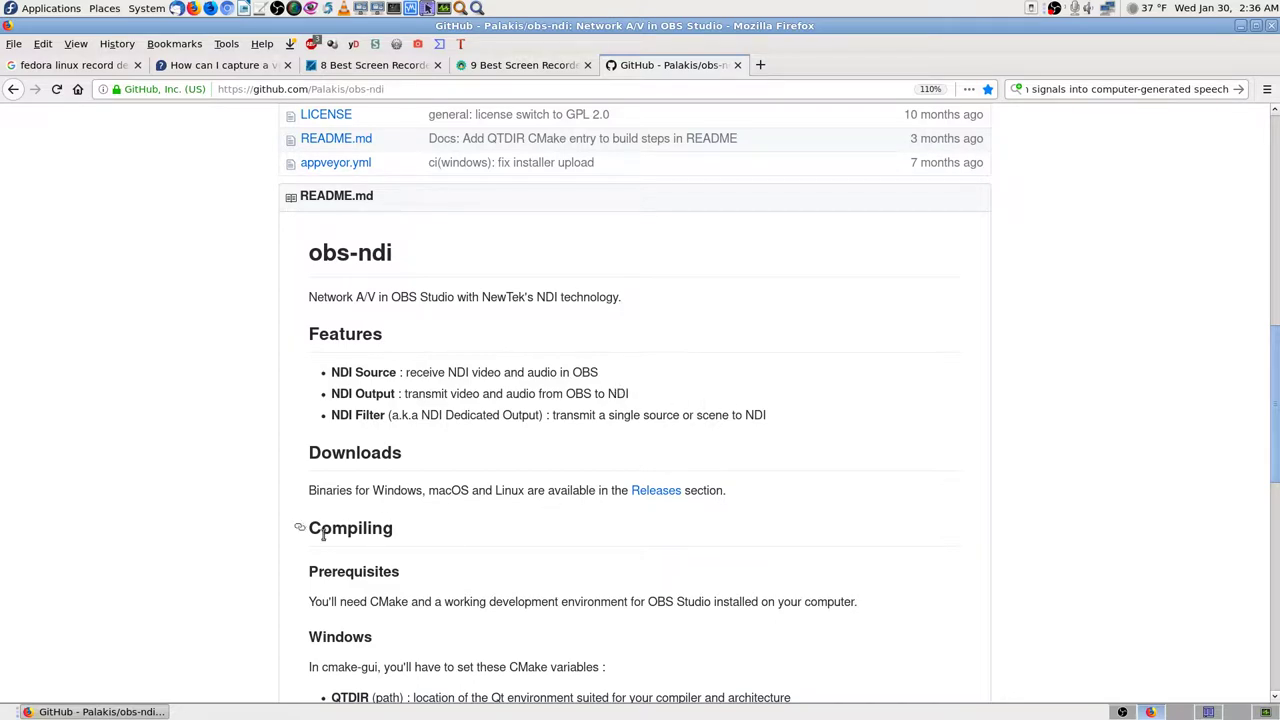
pyautogui.scroll(-5, 285, 565)
pyautogui.scroll(-3, 284, 564)
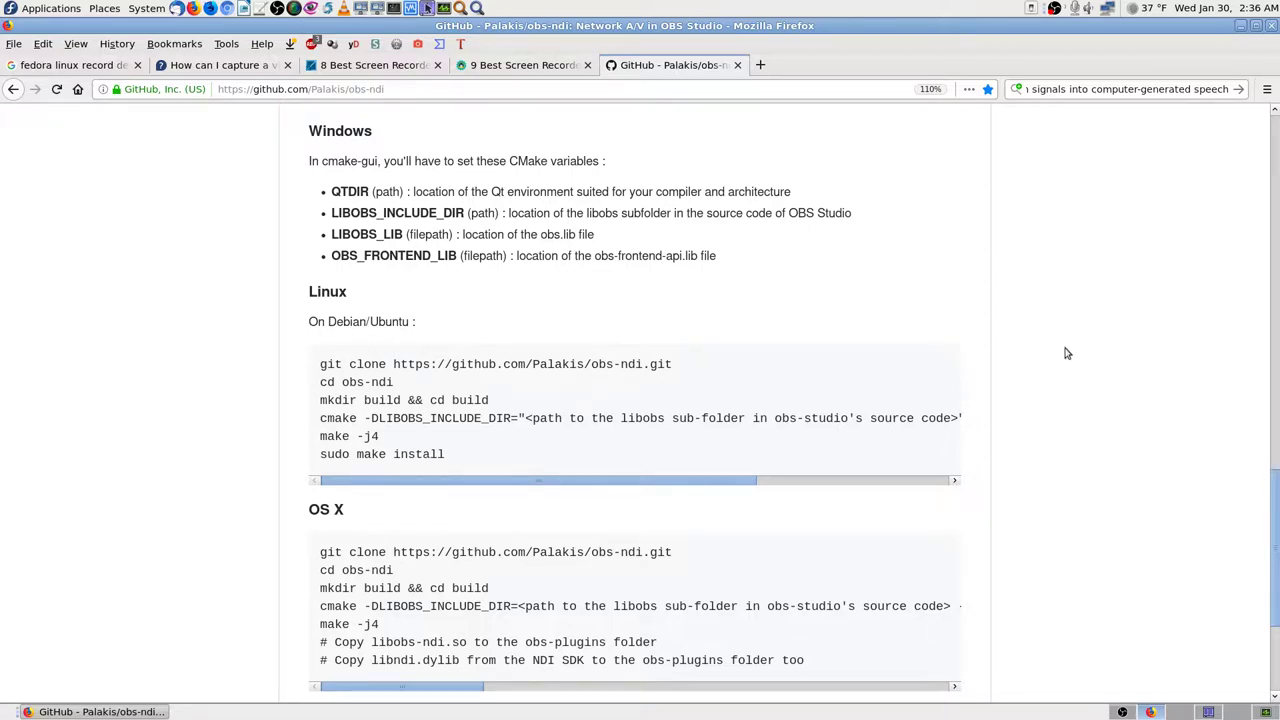
pyautogui.scroll(2, 1066, 353)
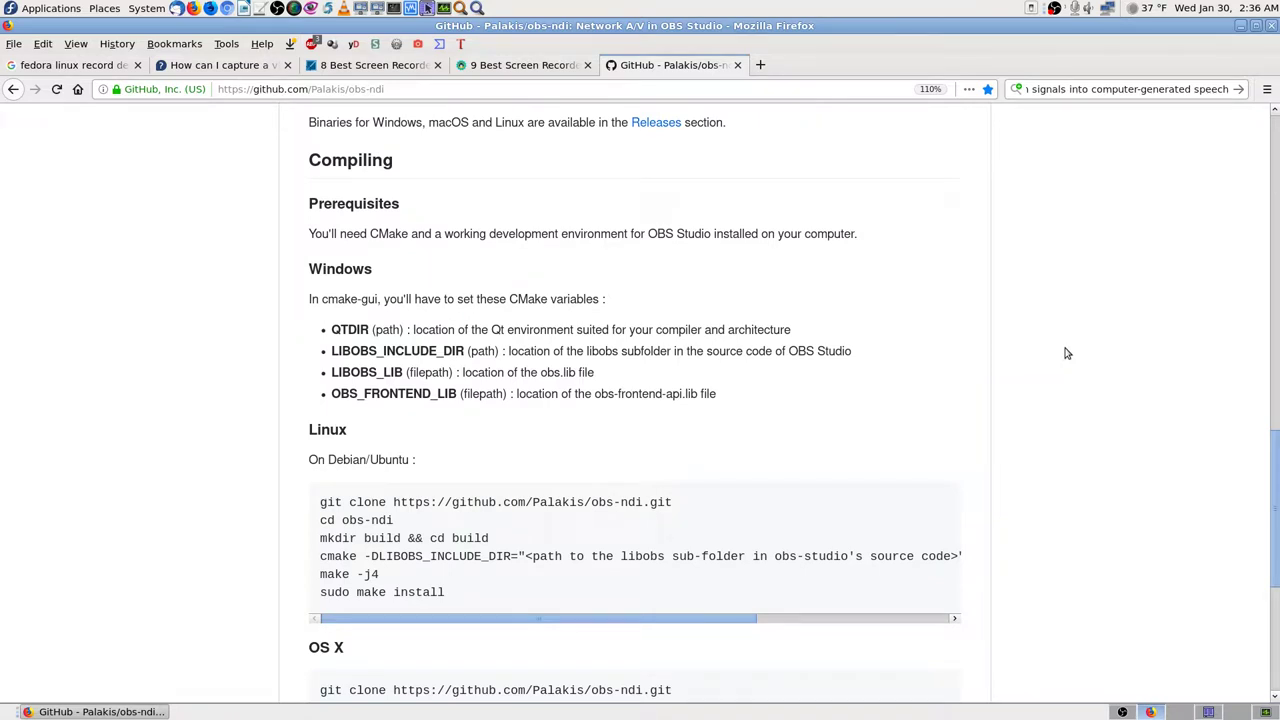
pyautogui.scroll(3, 1066, 353)
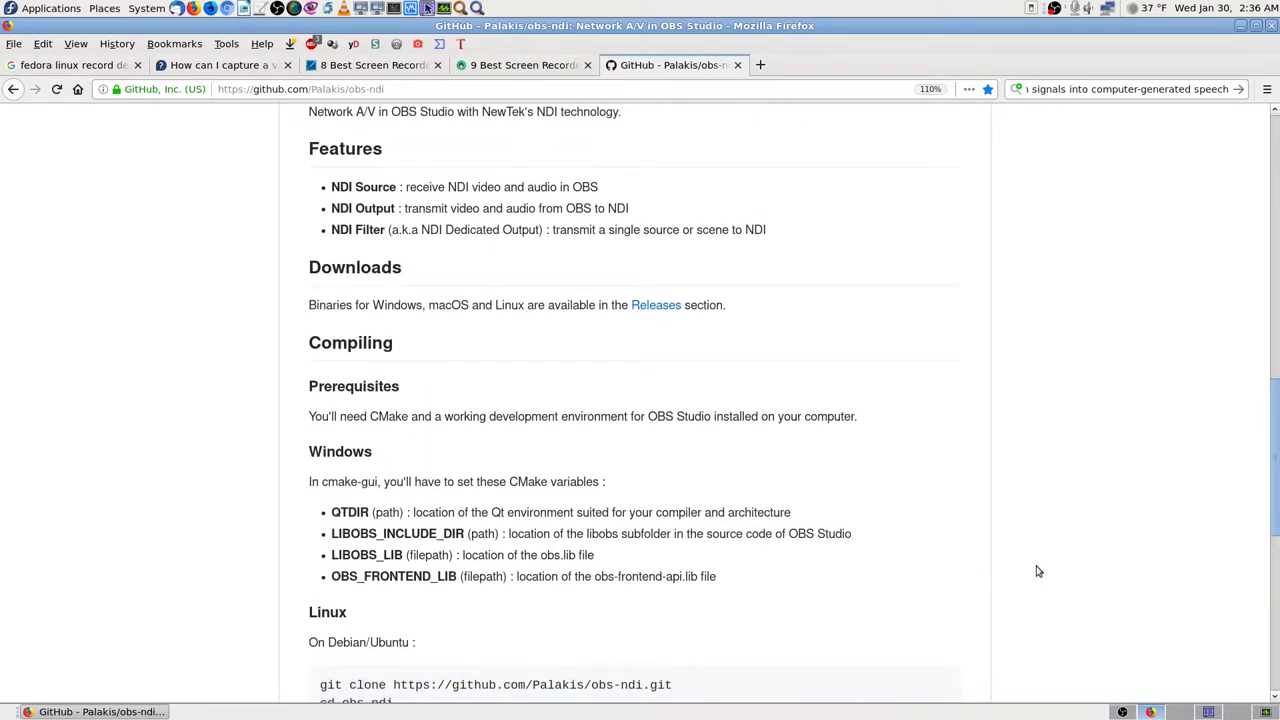
pyautogui.scroll(-3, 1070, 550)
pyautogui.scroll(4, 1166, 528)
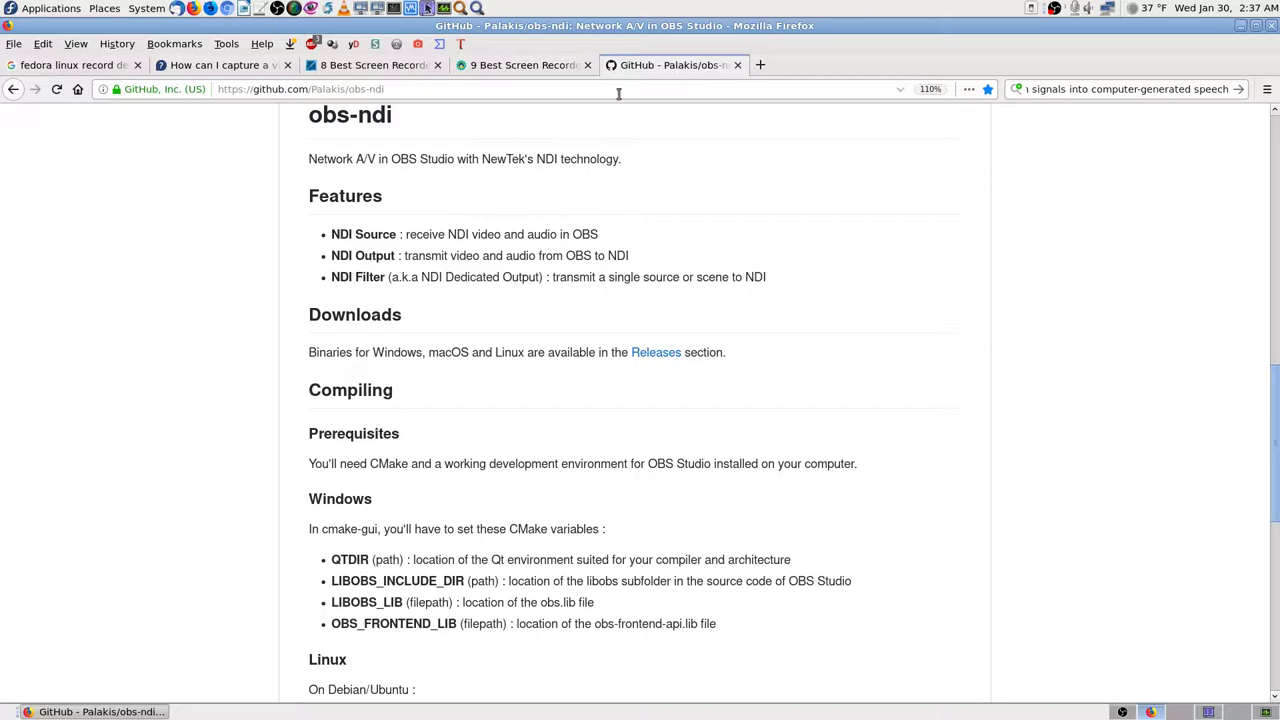
# Step: Close the obs-ndi page and bookmark TecMint's article into the Software - Video Editors folder
pyautogui.click(738, 65)
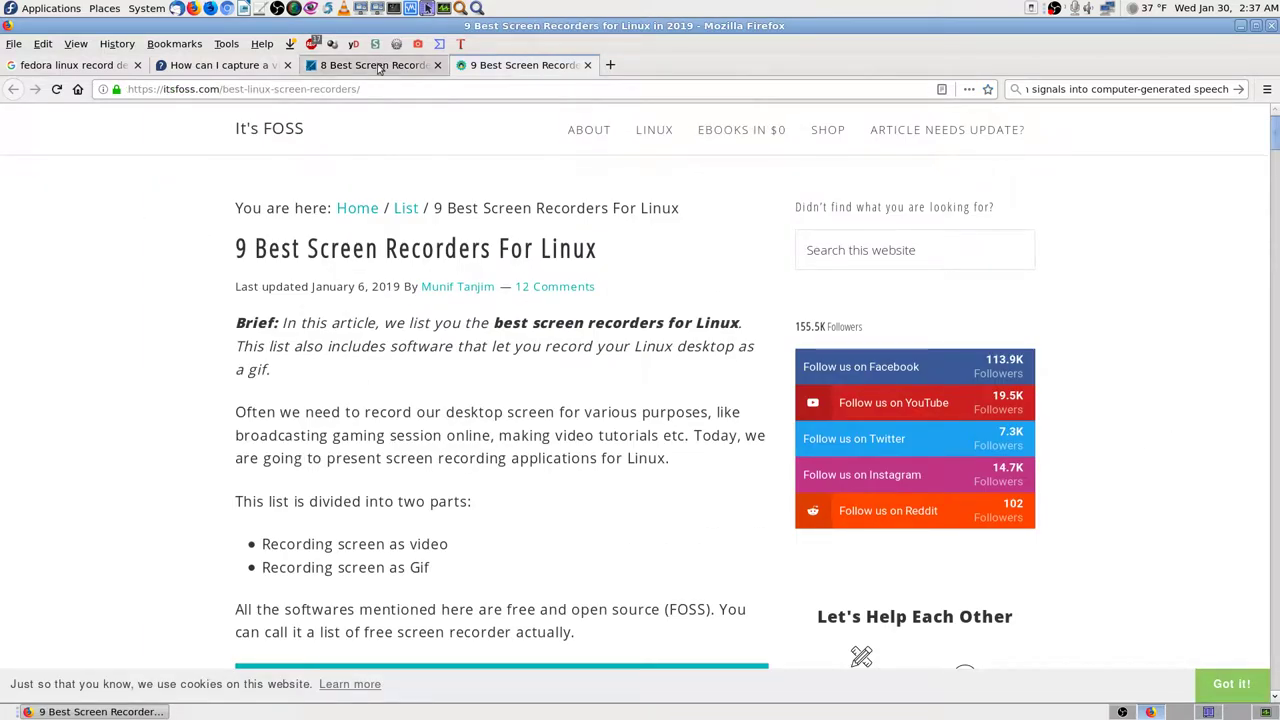
pyautogui.click(410, 67)
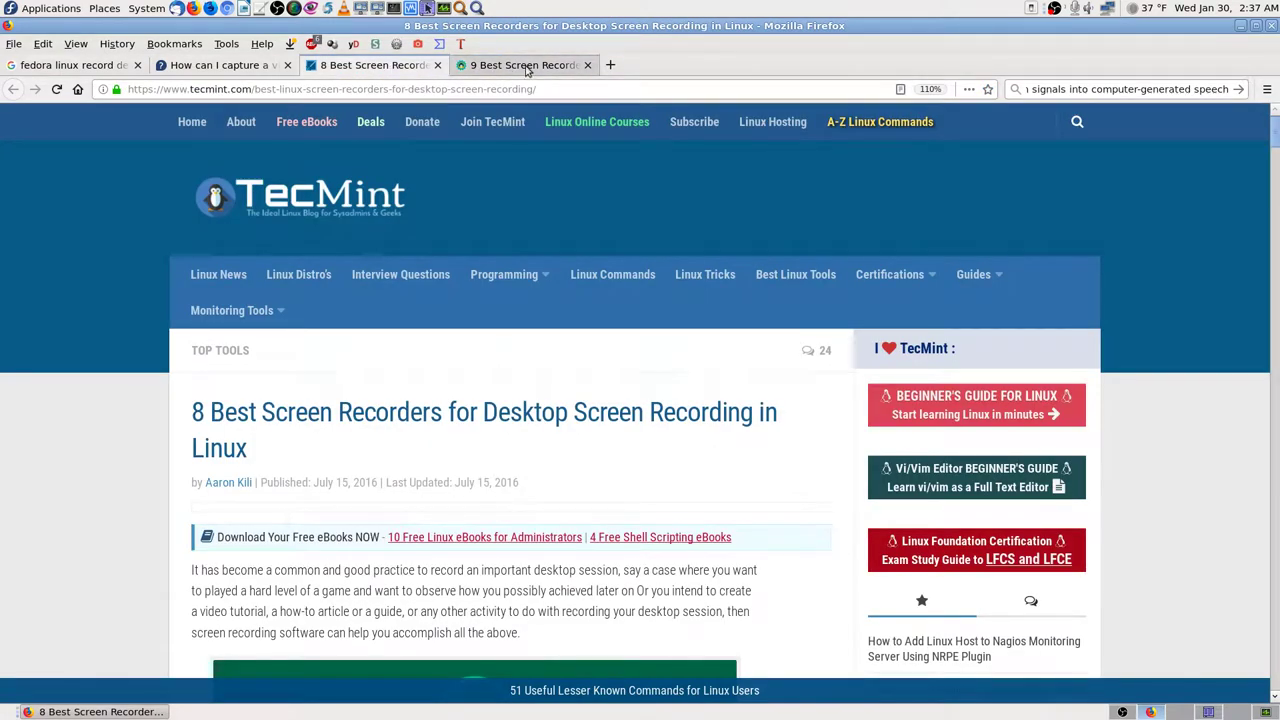
pyautogui.click(987, 89)
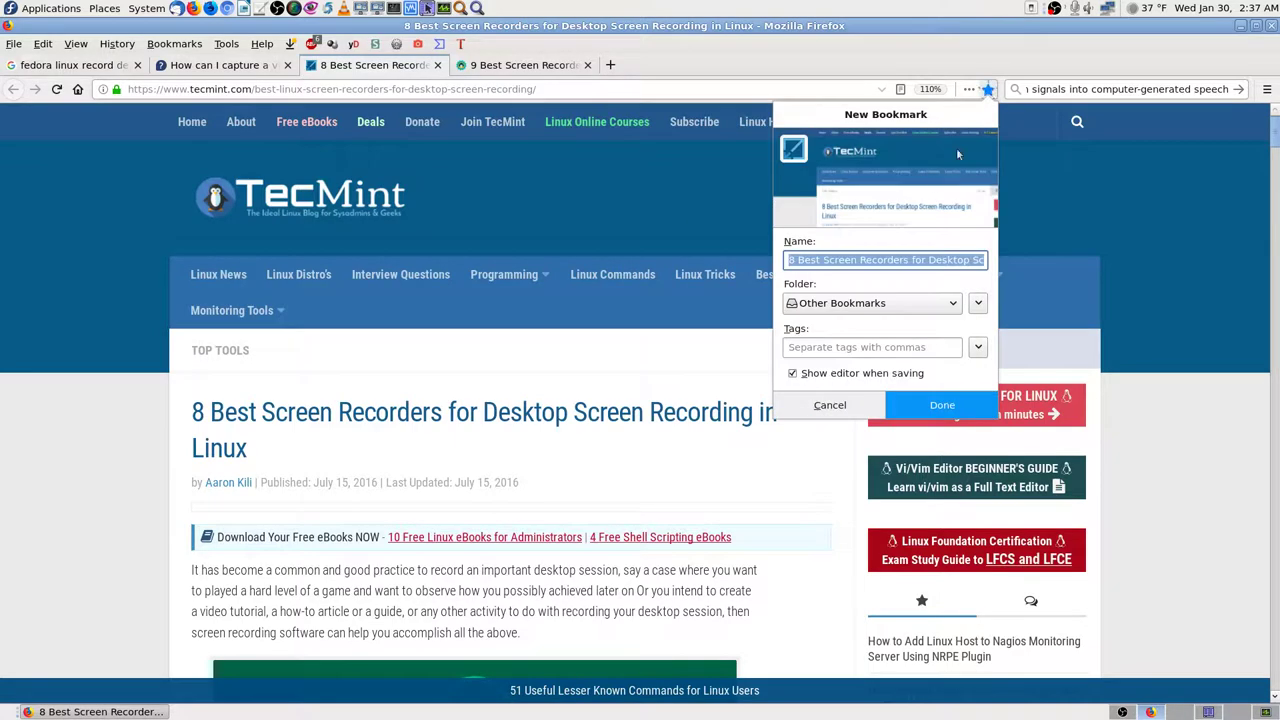
pyautogui.click(857, 302)
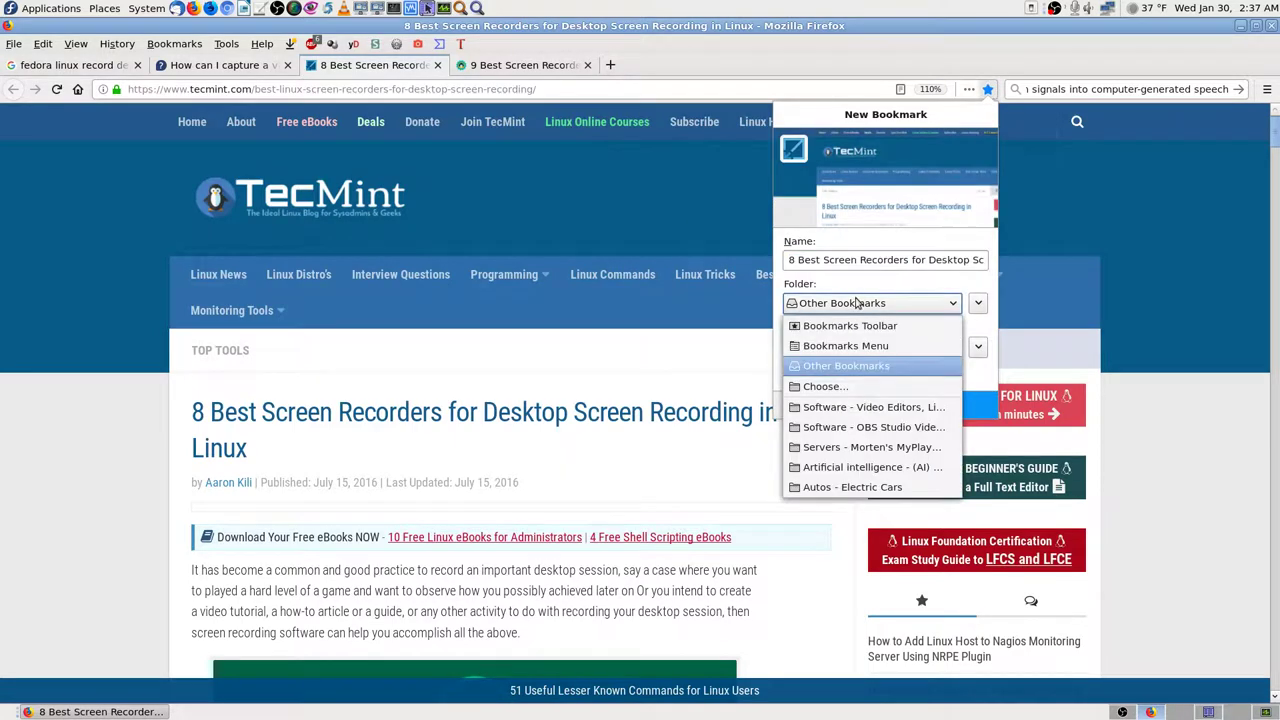
pyautogui.click(880, 407)
pyautogui.click(897, 403)
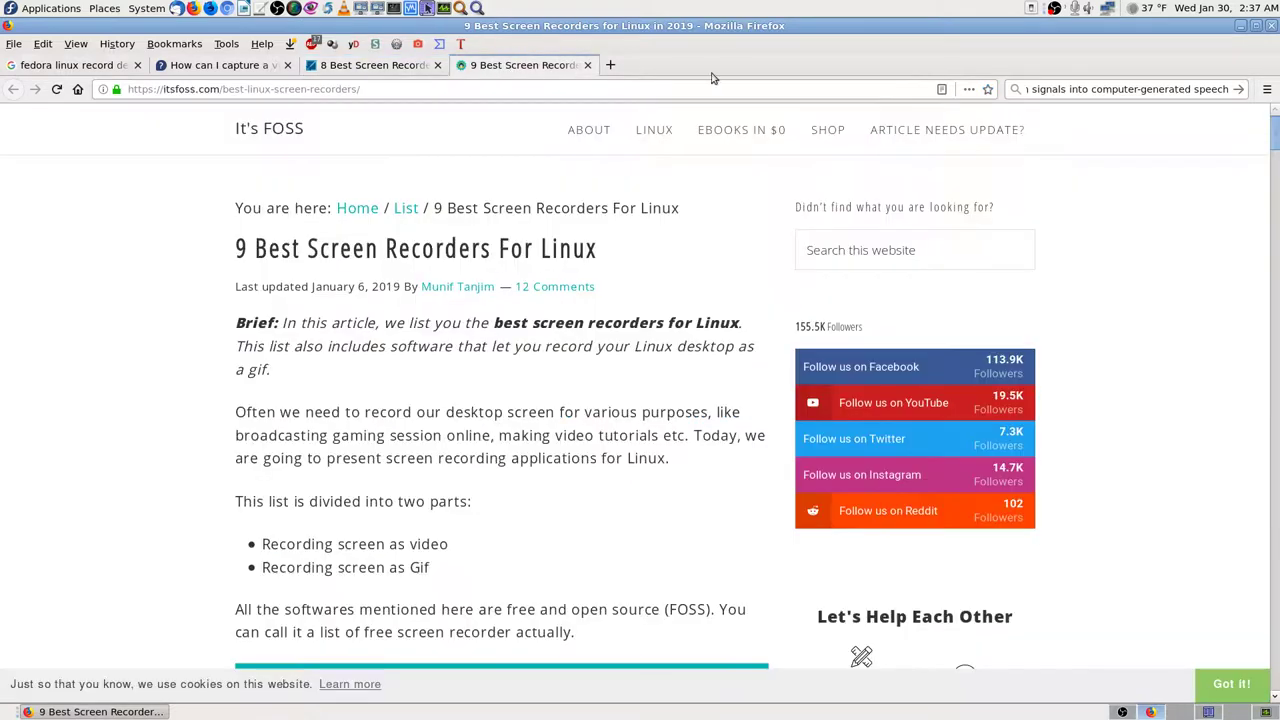
# Step: Bookmark the 9 Best Screen Recorders article into the same Video Editors folder, then close it
pyautogui.click(510, 65)
pyautogui.click(986, 89)
pyautogui.click(890, 302)
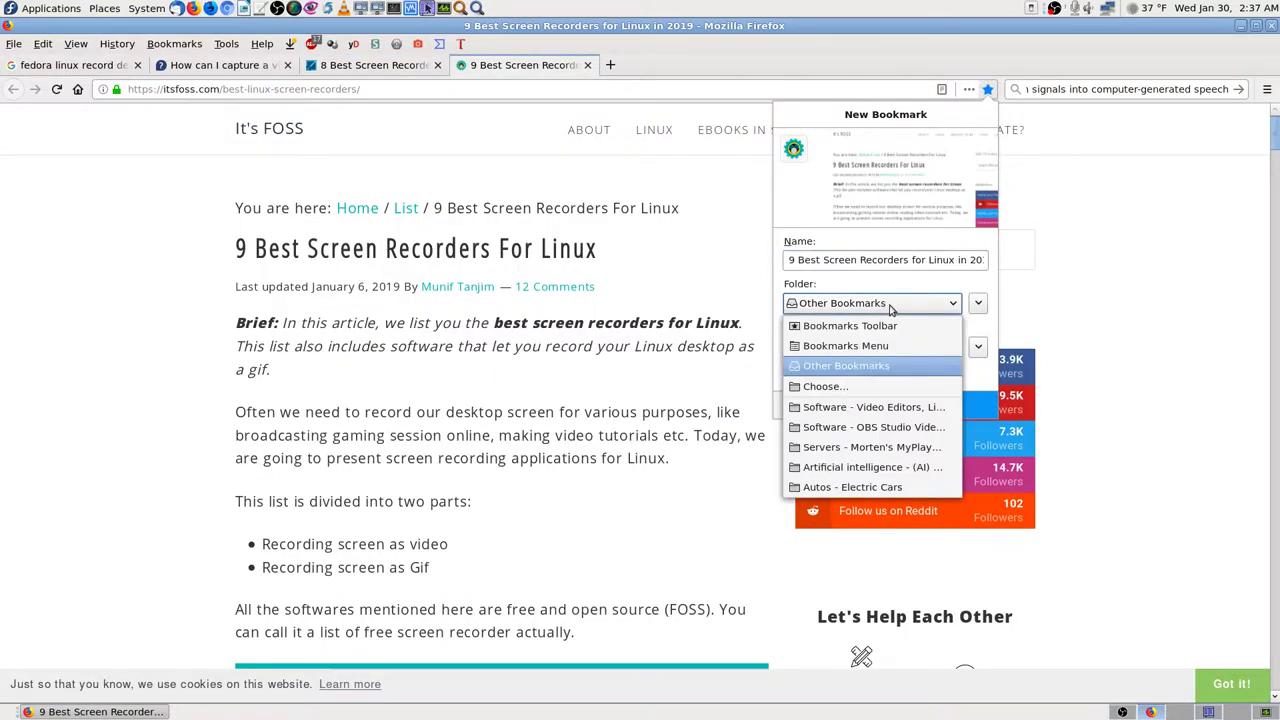
pyautogui.click(890, 407)
pyautogui.click(930, 404)
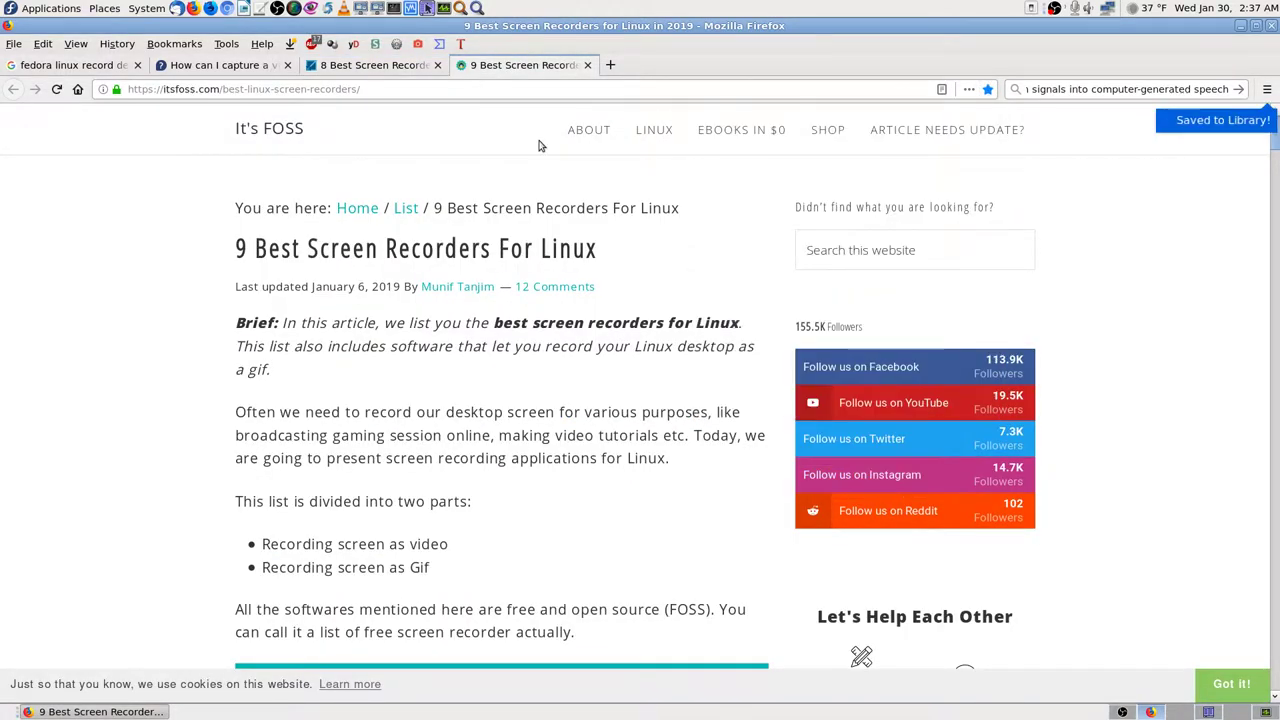
pyautogui.click(587, 65)
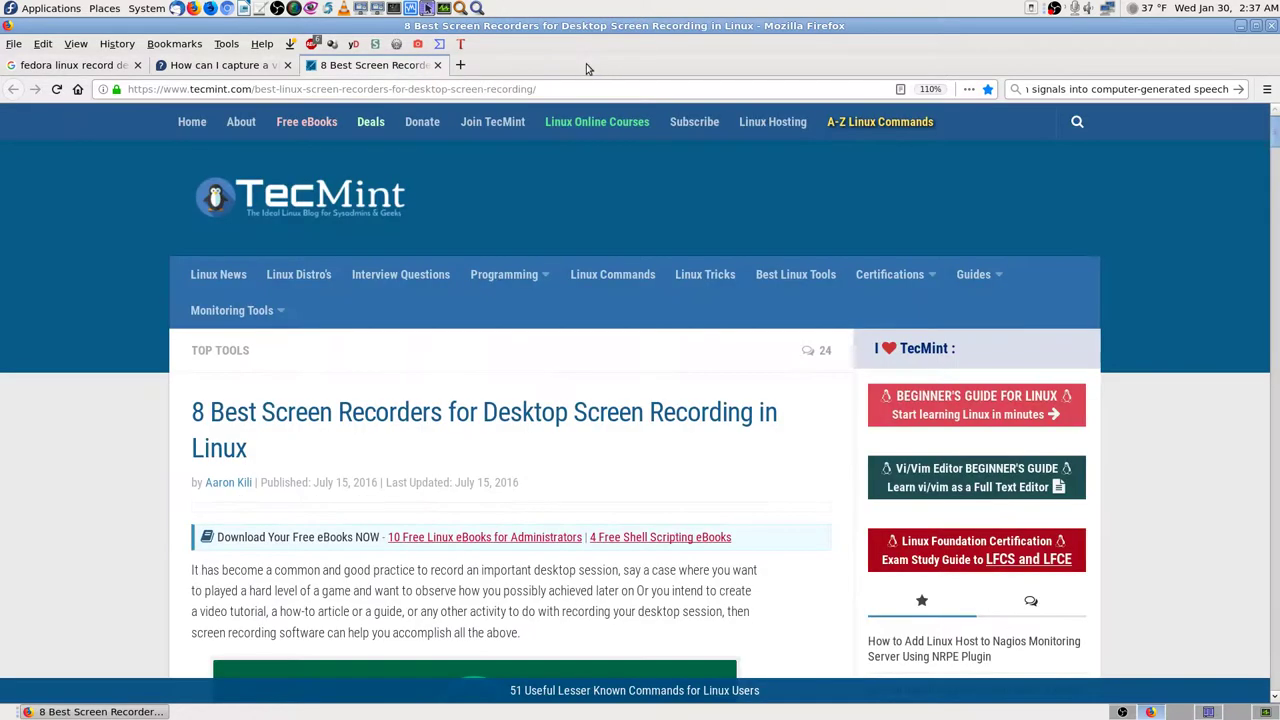
# Step: Close the TecMint article and scroll Ask Fedora down to the 'How to make a screencast using Vlc?' steps
pyautogui.click(437, 65)
pyautogui.scroll(-4, 195, 295)
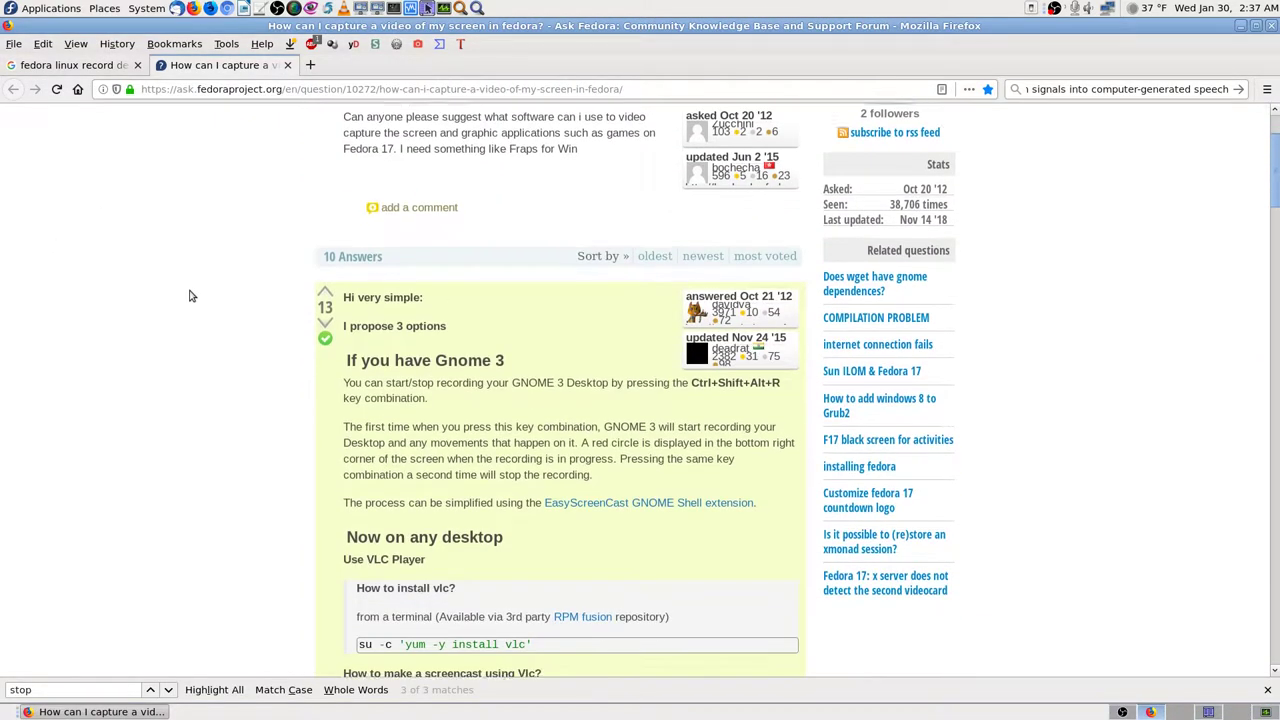
pyautogui.scroll(-2, 242, 323)
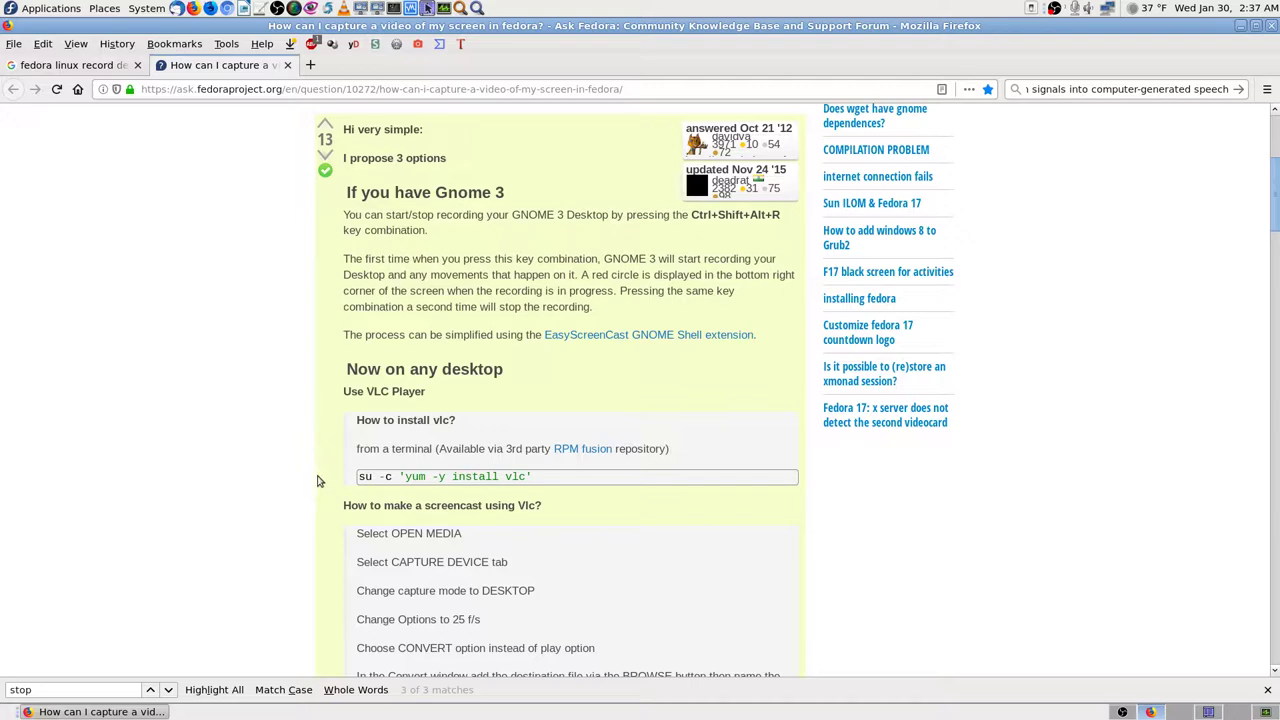
pyautogui.scroll(-2, 318, 481)
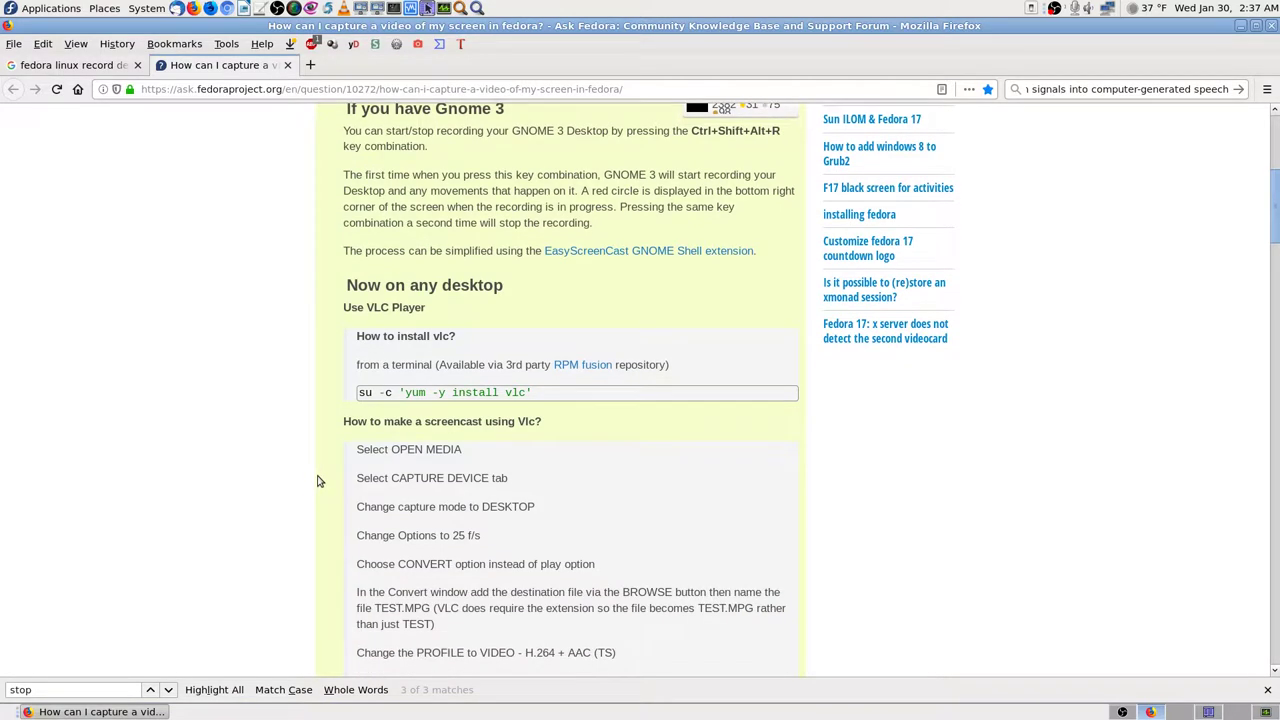
pyautogui.scroll(-2, 318, 481)
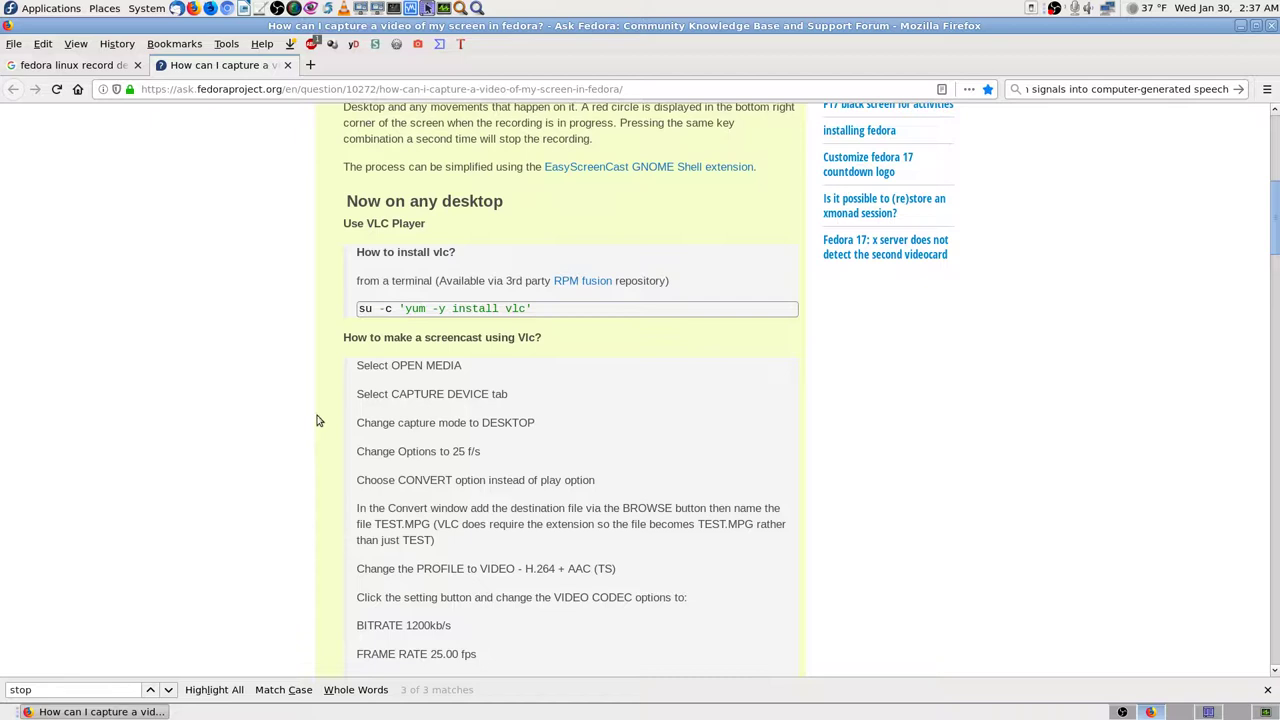
pyautogui.scroll(-2, 321, 351)
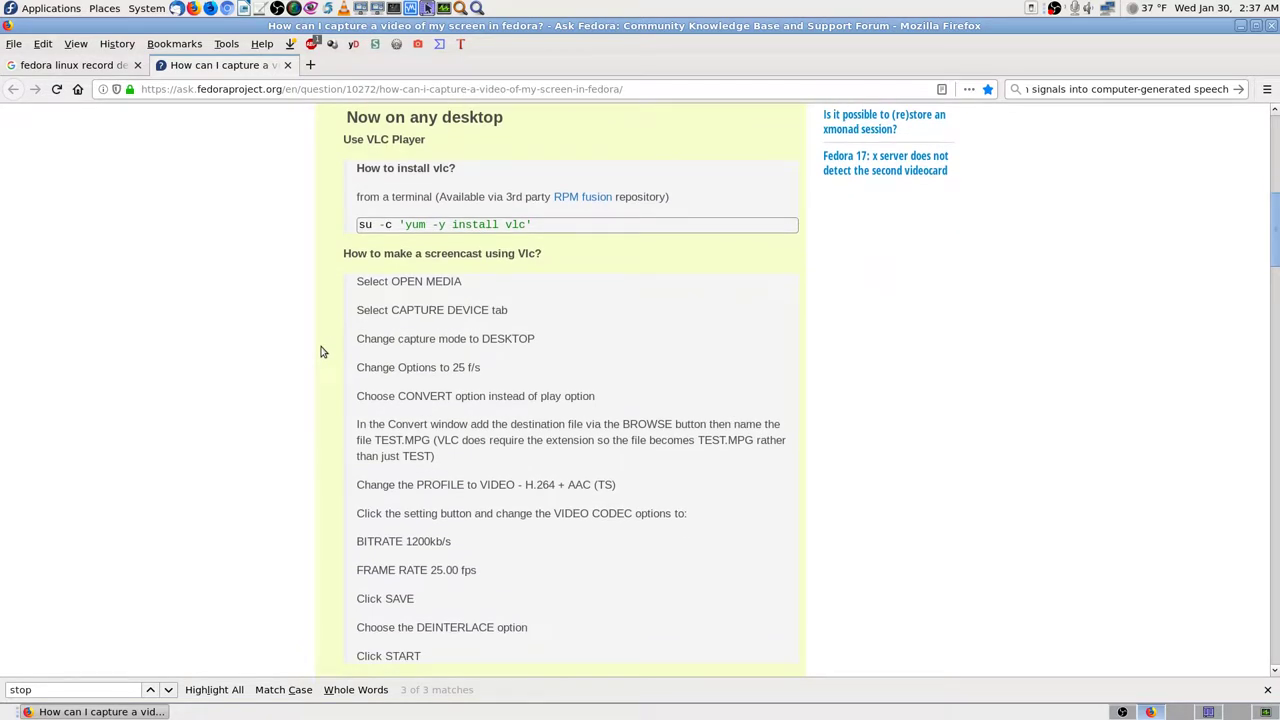
pyautogui.scroll(-1, 321, 351)
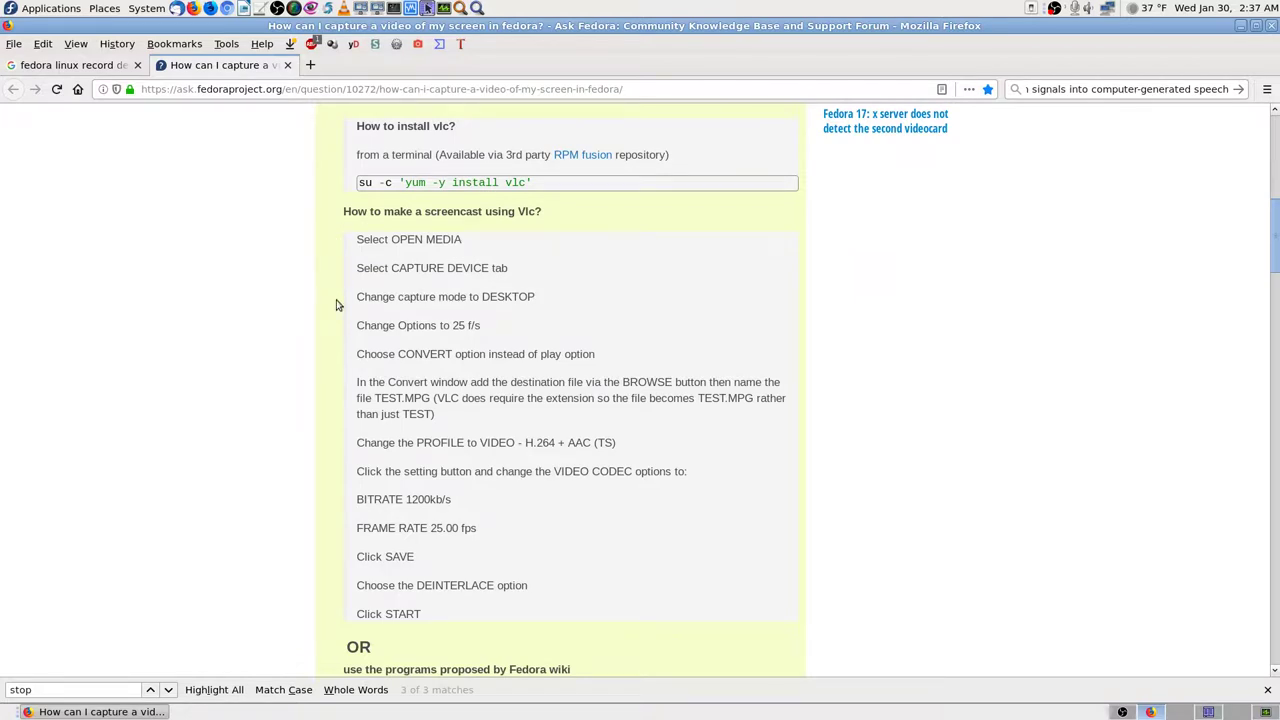
pyautogui.scroll(-1, 337, 305)
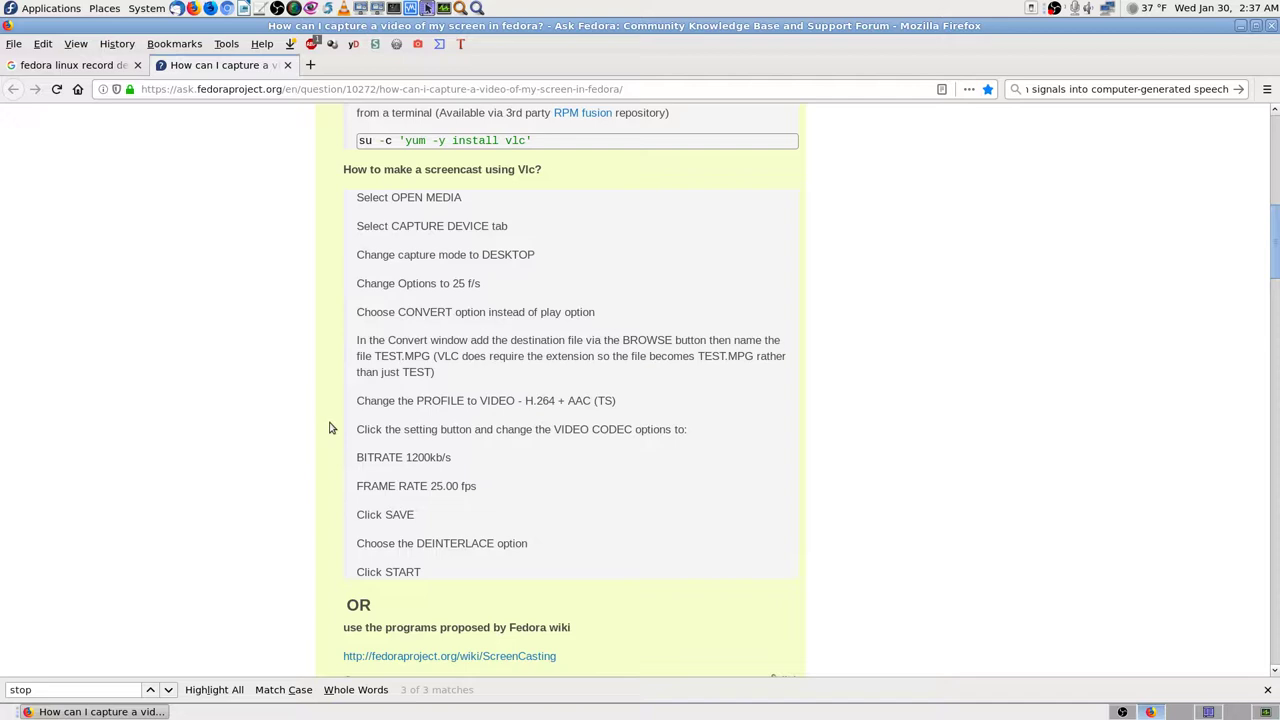
# Step: Scroll down to the bash screencast script answer, then minimize Firefox and bring up Krusader's Downloads folder
pyautogui.scroll(-6, 332, 428)
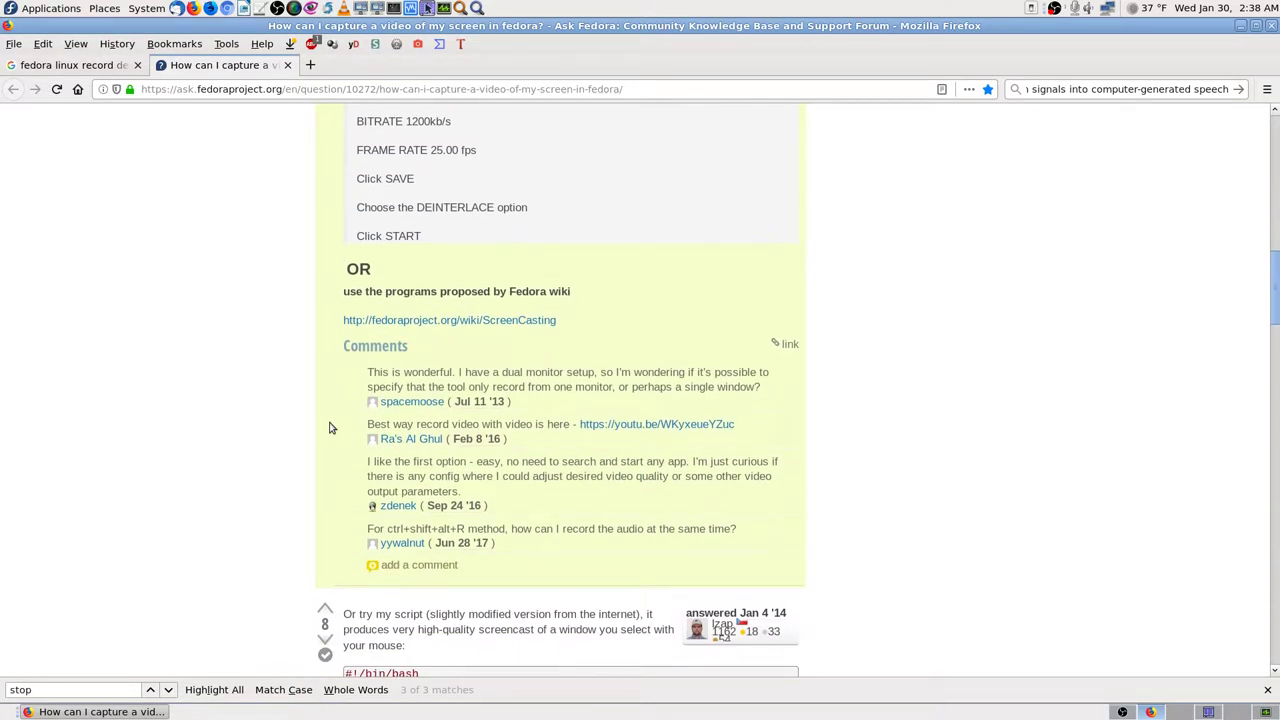
pyautogui.scroll(-4, 332, 428)
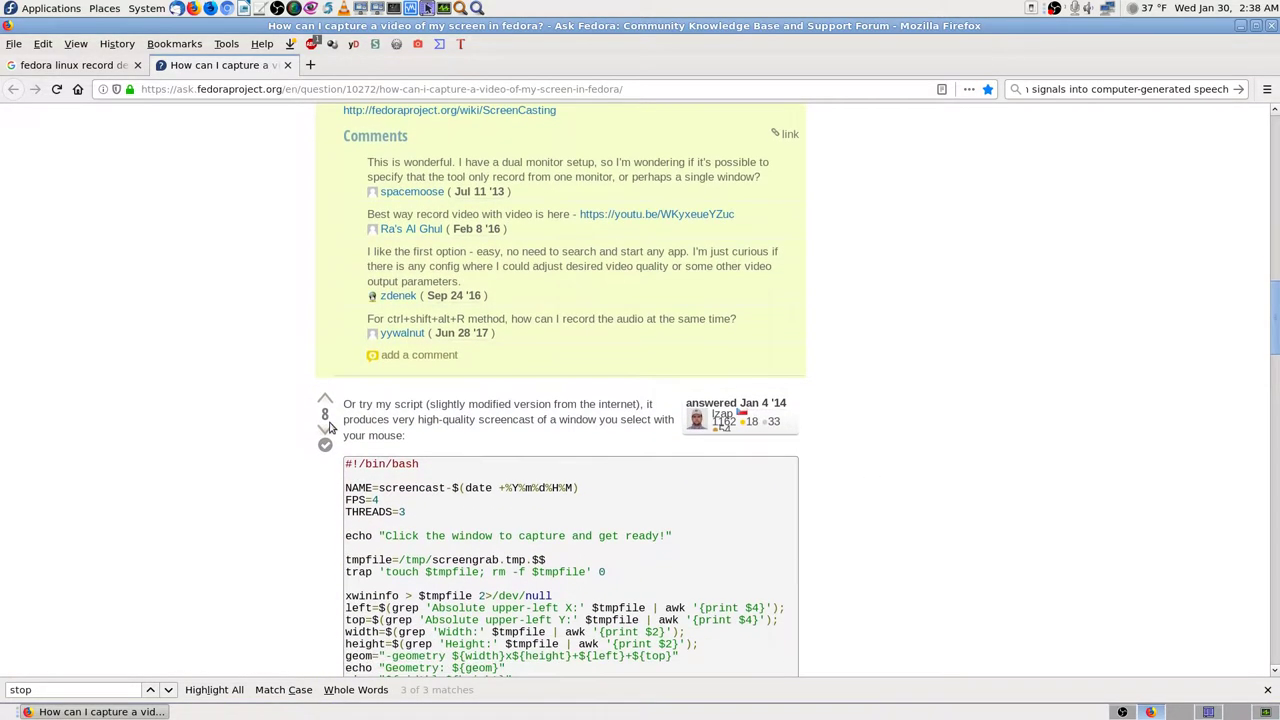
pyautogui.scroll(-3, 332, 428)
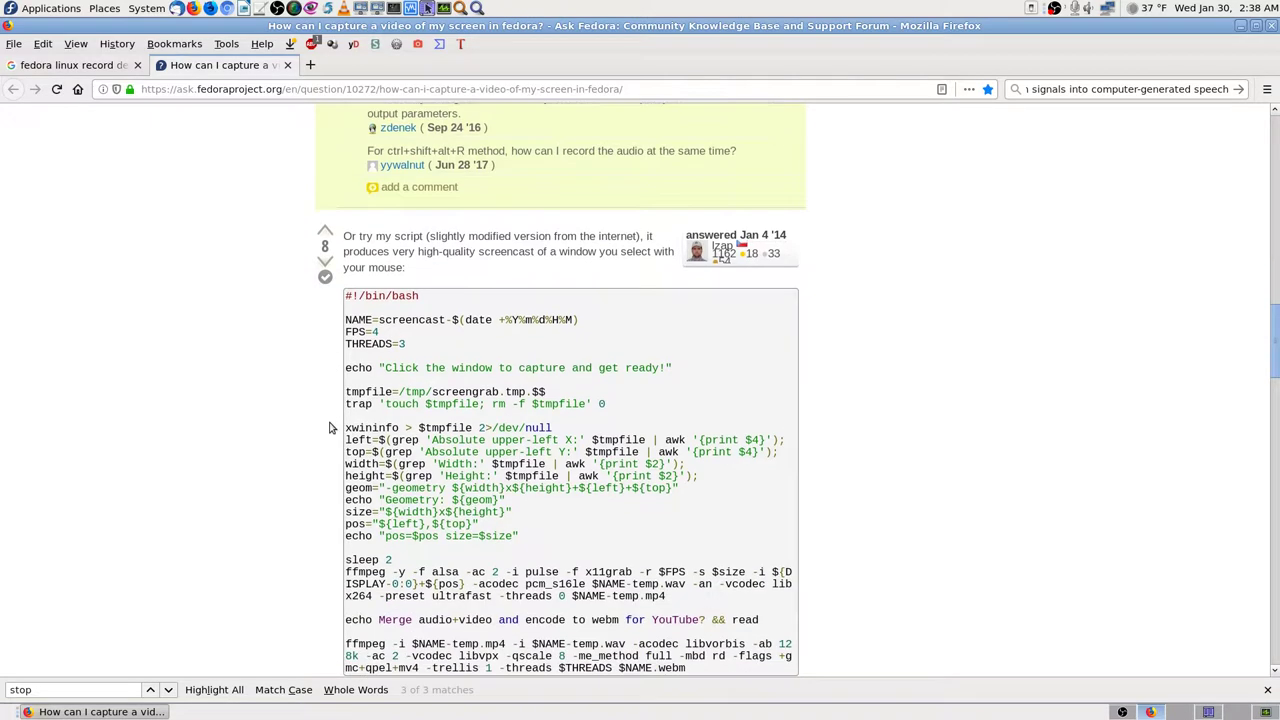
pyautogui.scroll(-1, 332, 428)
pyautogui.scroll(-1, 328, 390)
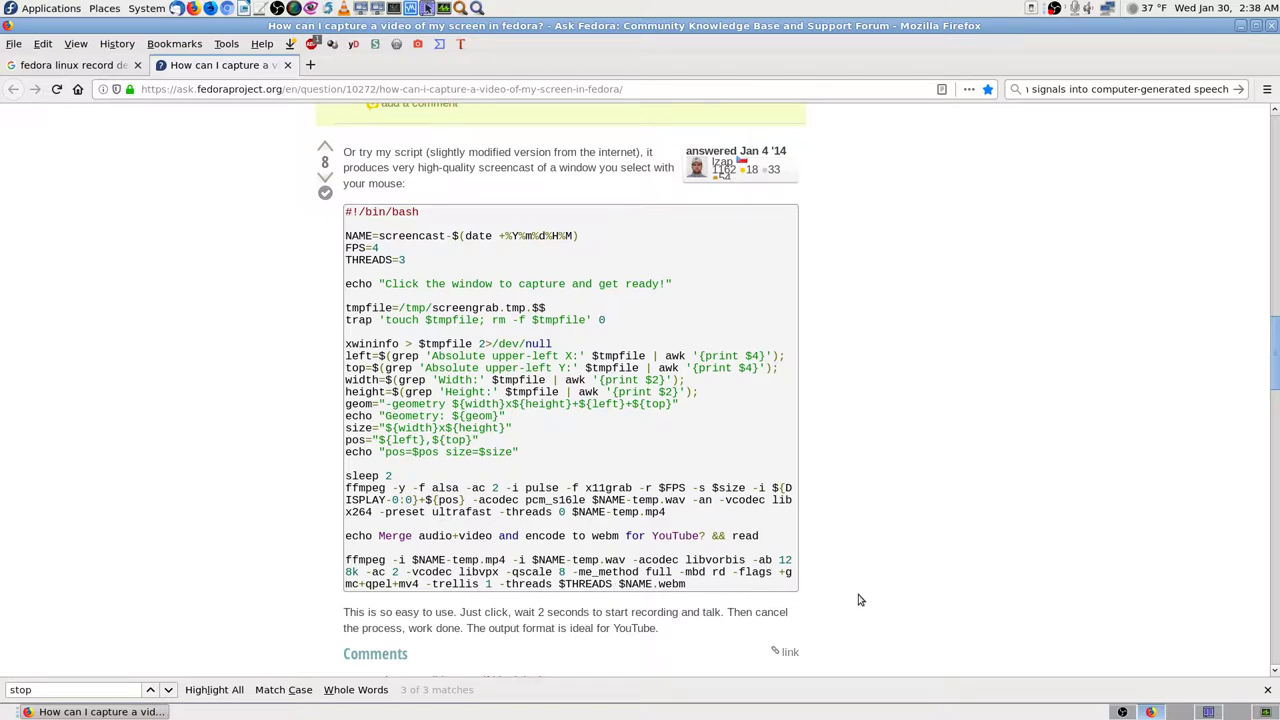
pyautogui.scroll(-2, 863, 599)
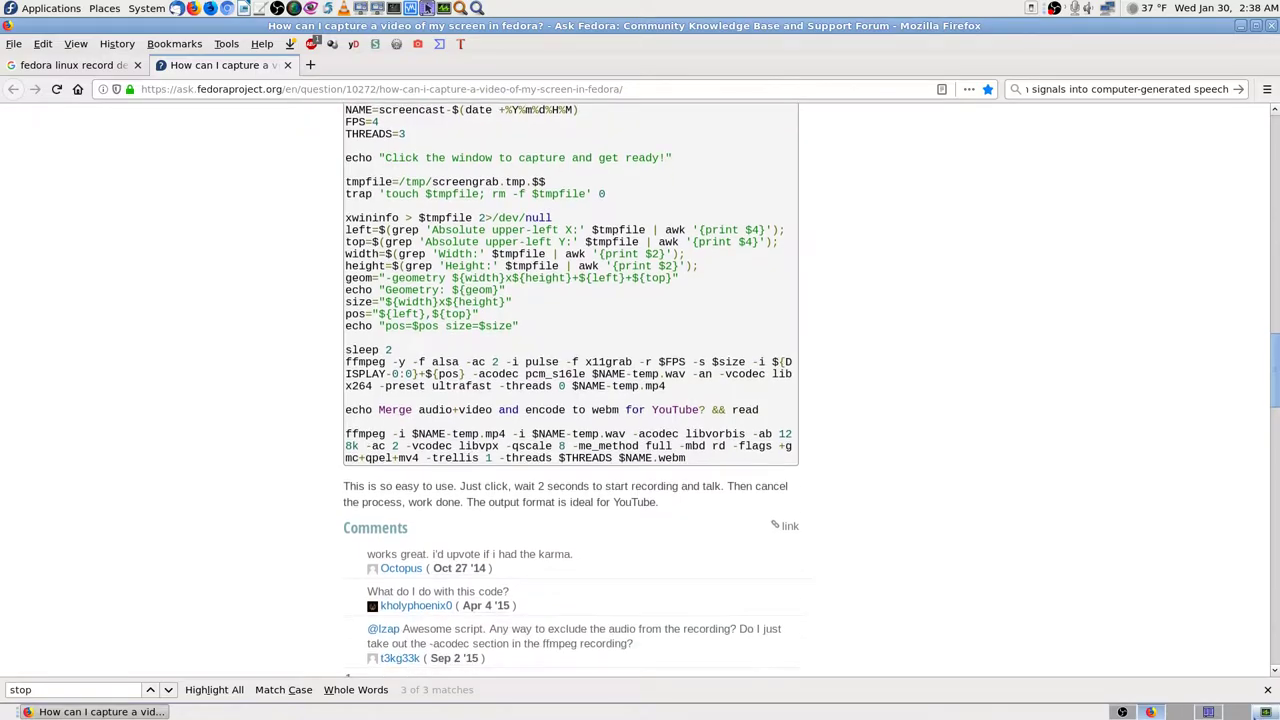
pyautogui.click(1225, 712)
pyautogui.click(1225, 712)
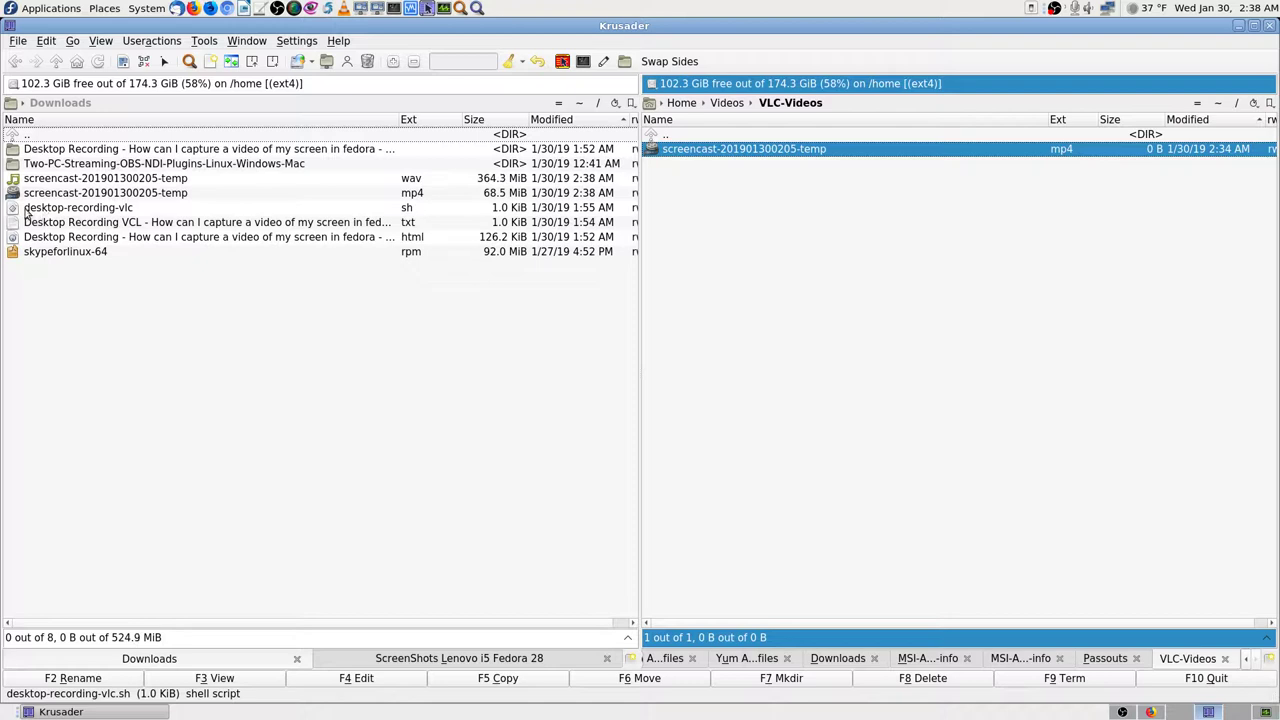
# Step: Watch the screencast-temp wav and mp4 sizes grow in Downloads, then return to Firefox's Ask Fedora page
pyautogui.moveTo(27, 212)
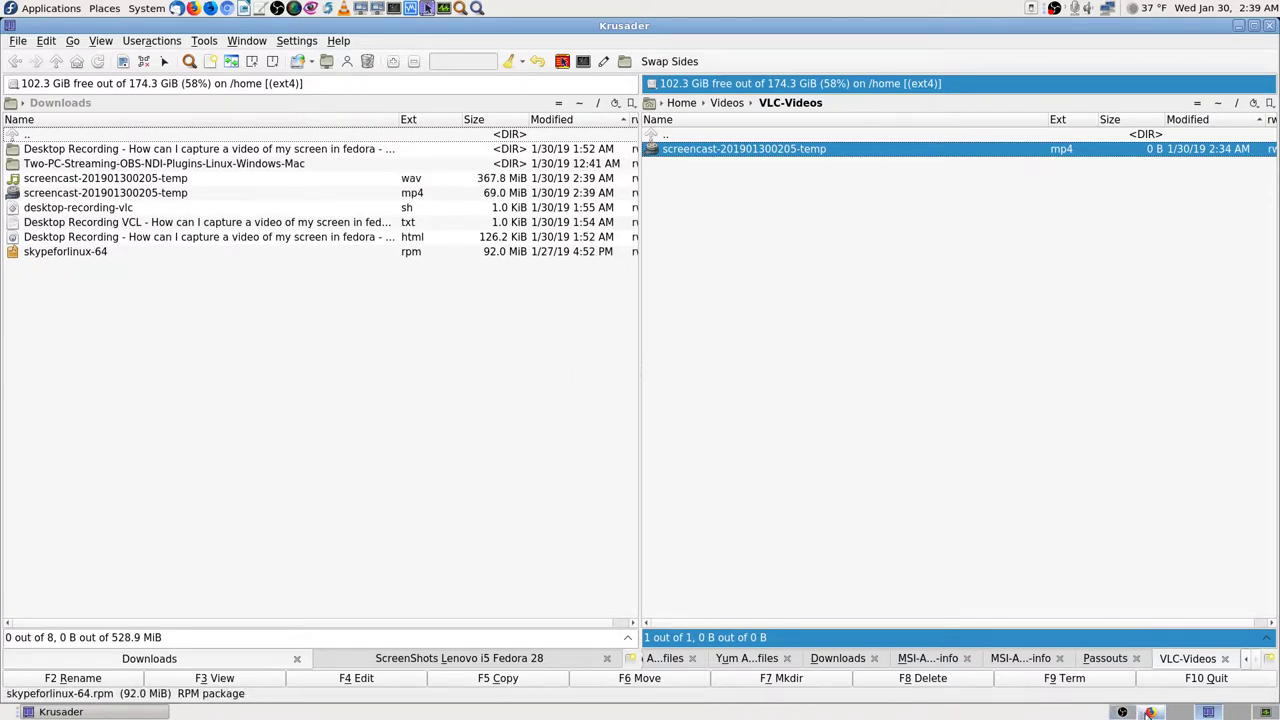
pyautogui.click(1150, 713)
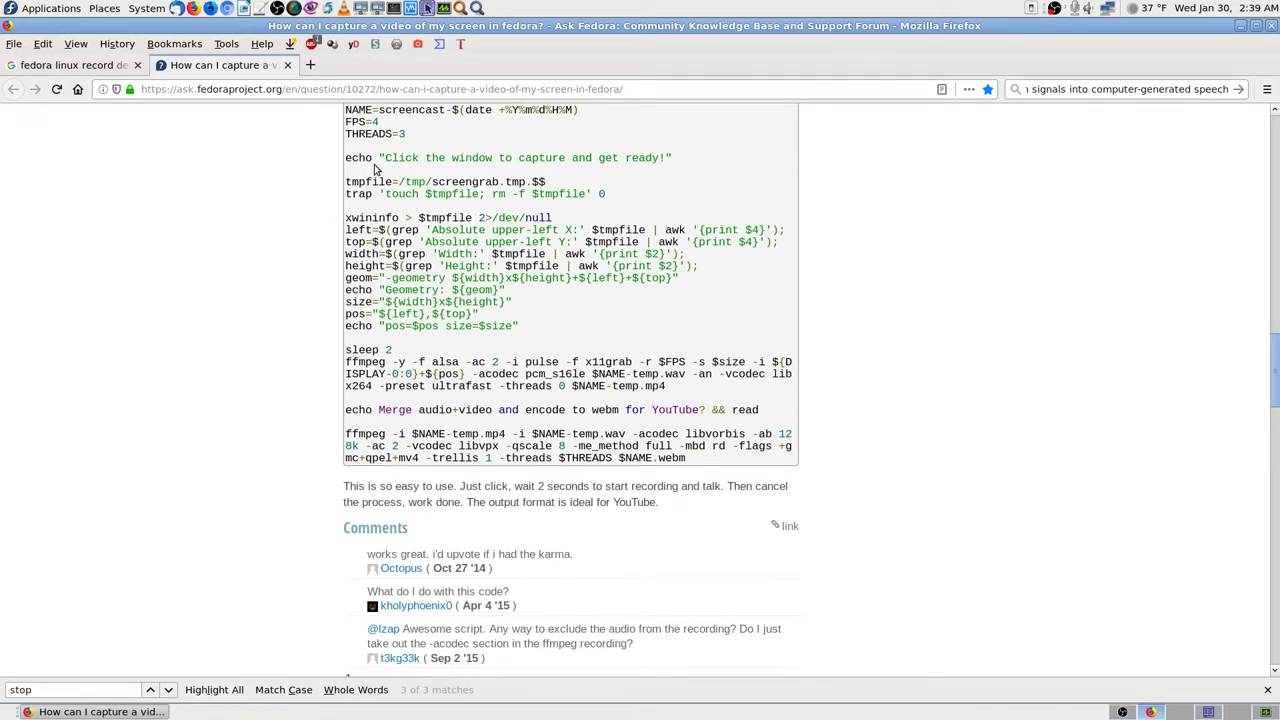
# Step: Reread the bash script, then scroll down to the comment about stopping recording with Ctrl+C
pyautogui.scroll(1, 706, 204)
pyautogui.scroll(1, 706, 204)
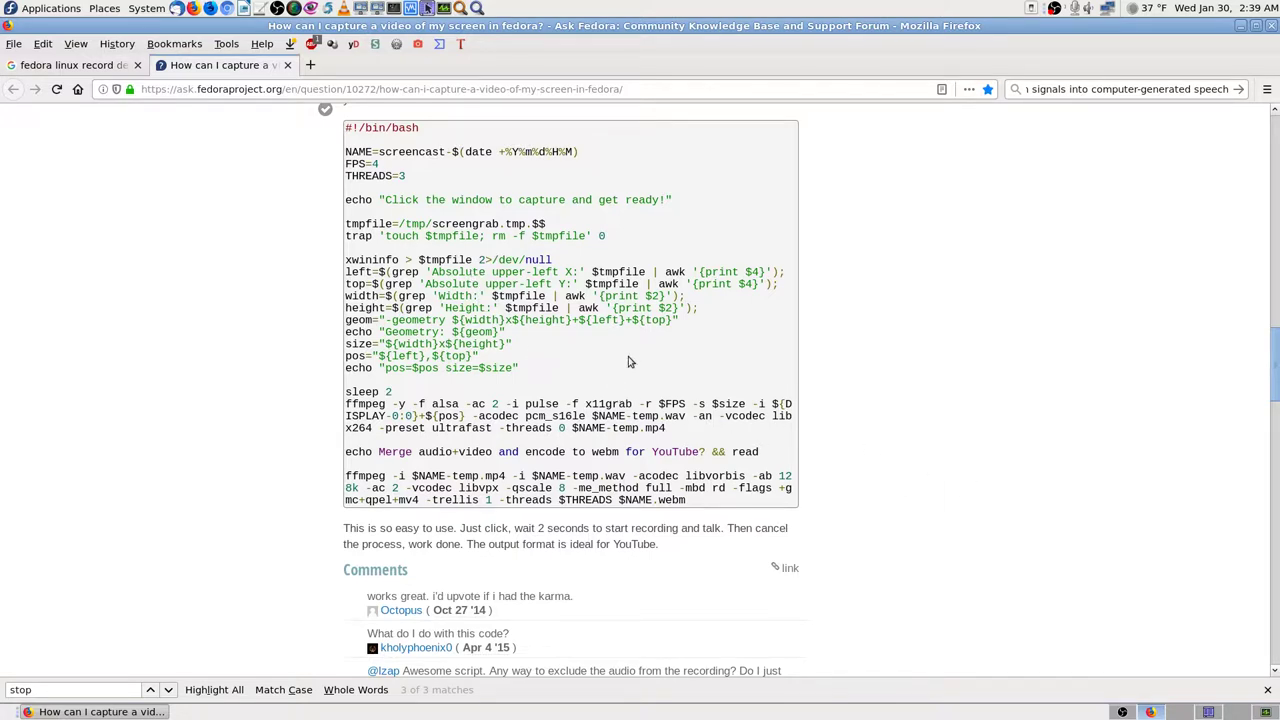
pyautogui.scroll(-1, 629, 361)
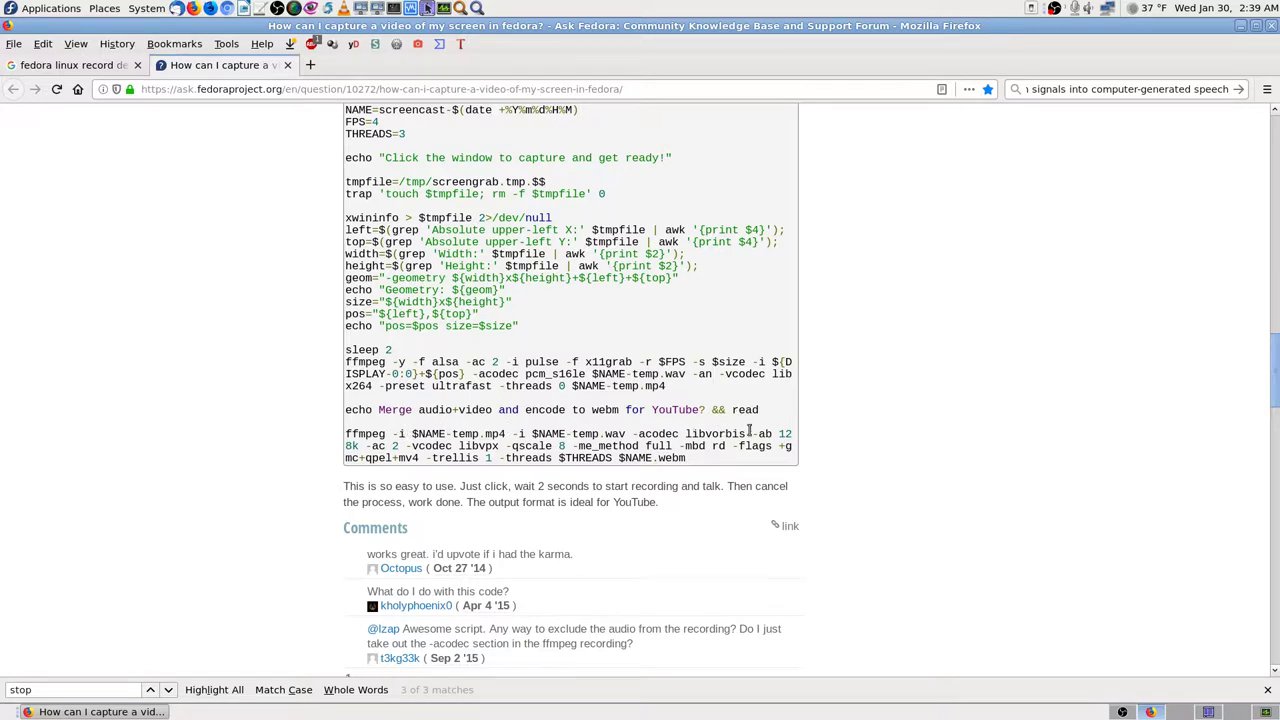
pyautogui.scroll(1, 910, 517)
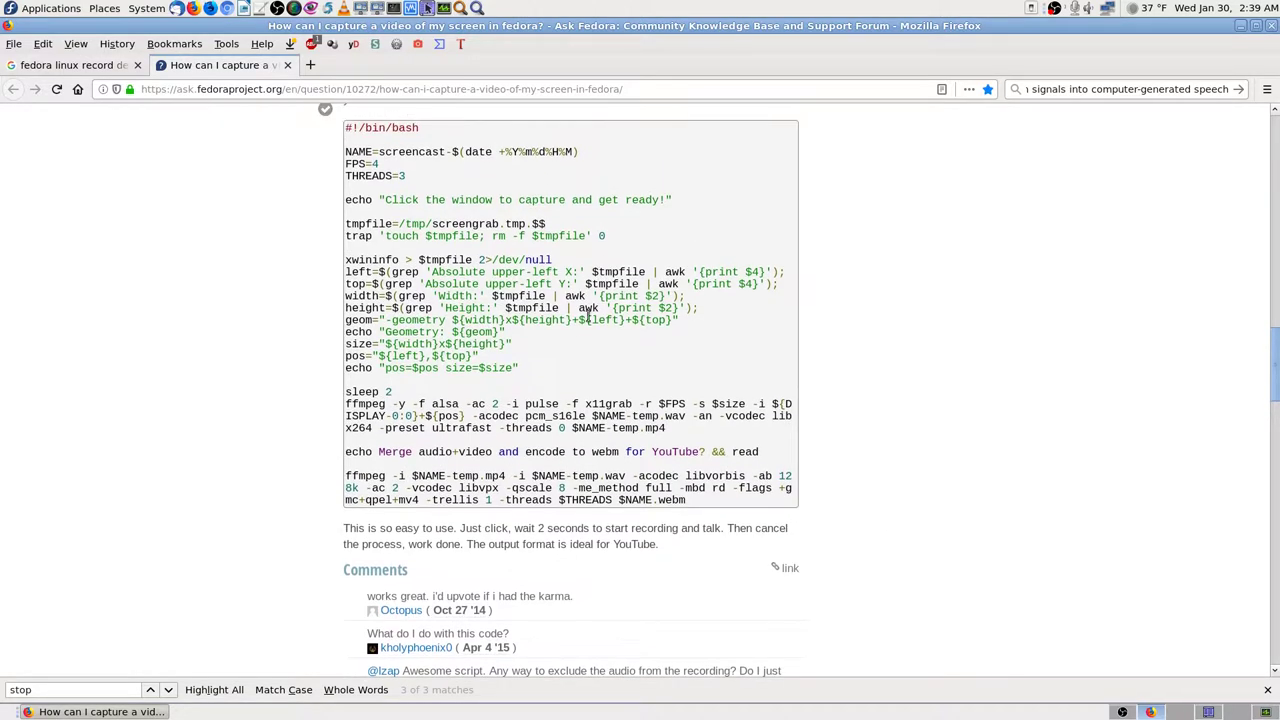
pyautogui.scroll(-3, 957, 590)
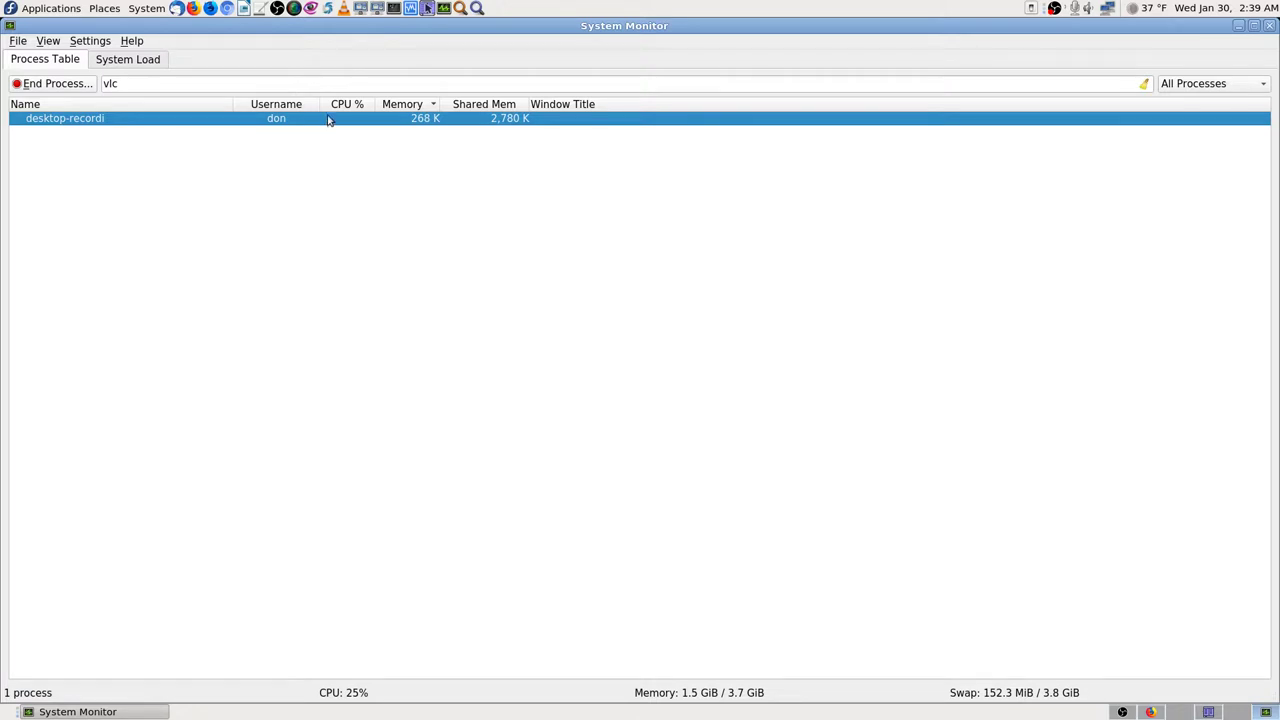
# Step: Open the desktop-recordi process's signal options, dismiss them without sending anything, and bring OBS Studio forward
pyautogui.rightClick(322, 121)
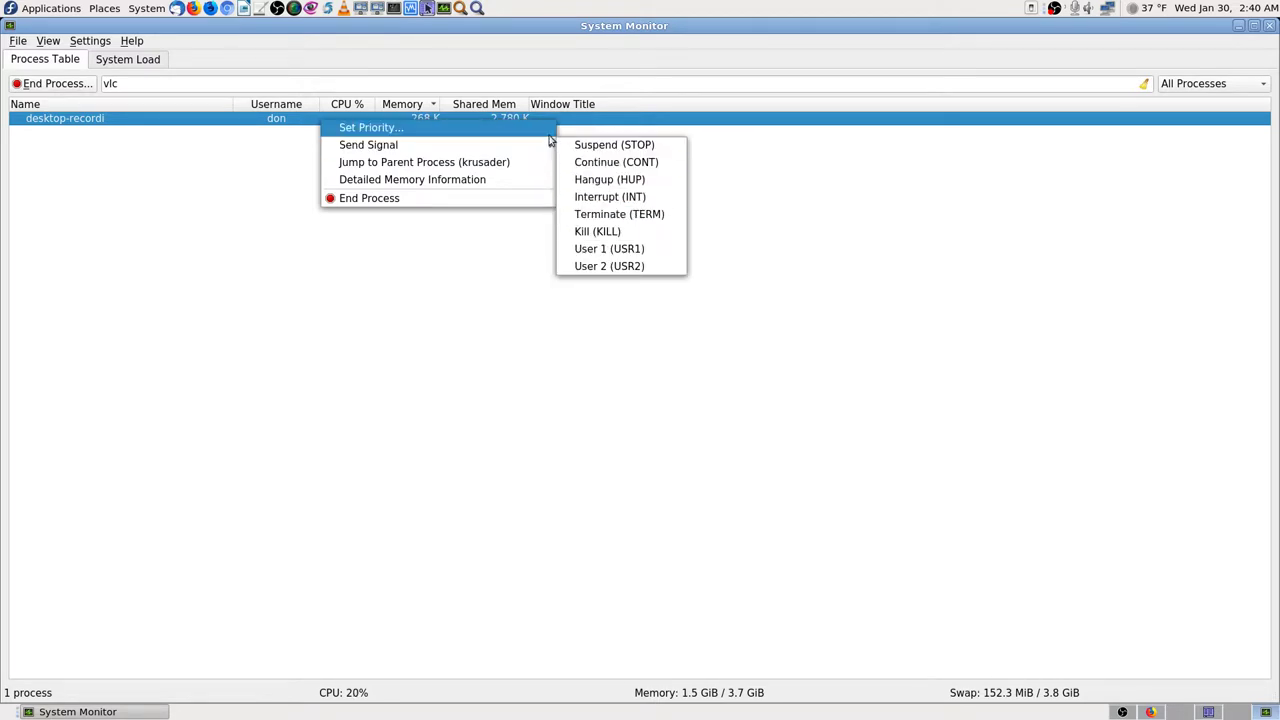
pyautogui.moveTo(523, 148)
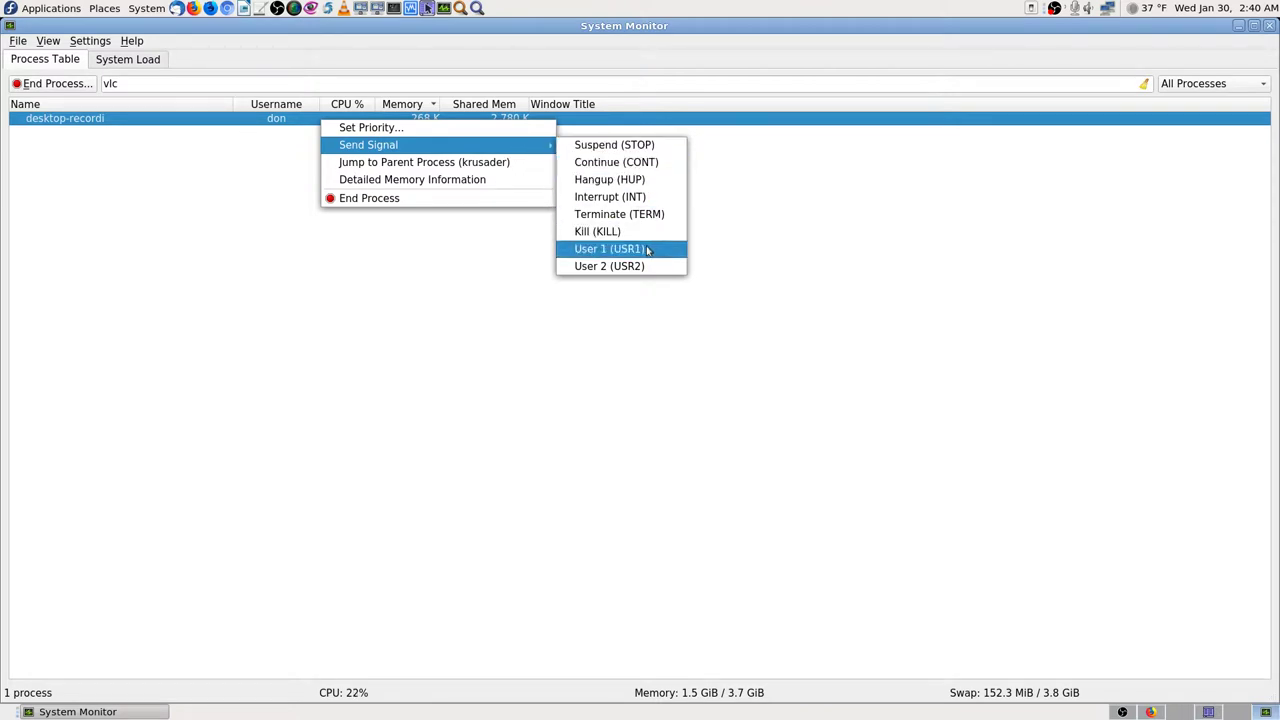
pyautogui.click(768, 505)
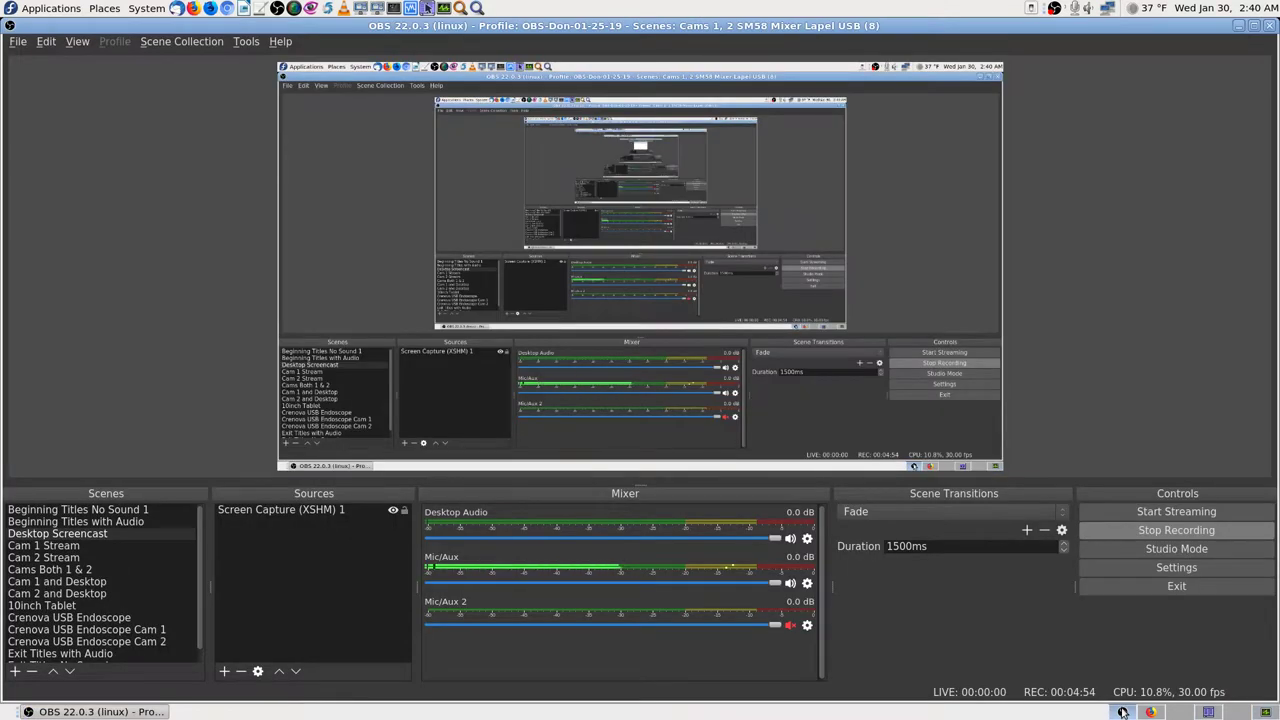
pyautogui.click(1120, 710)
pyautogui.click(1150, 712)
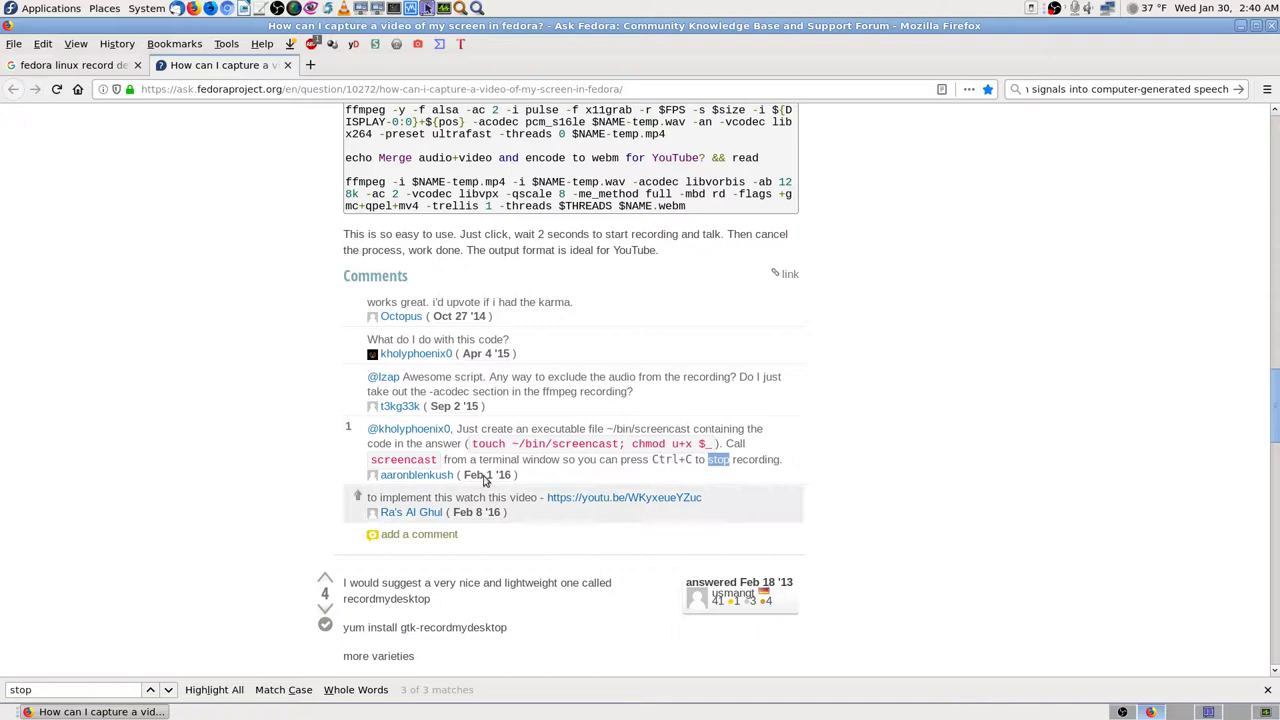
pyautogui.scroll(12, 1000, 406)
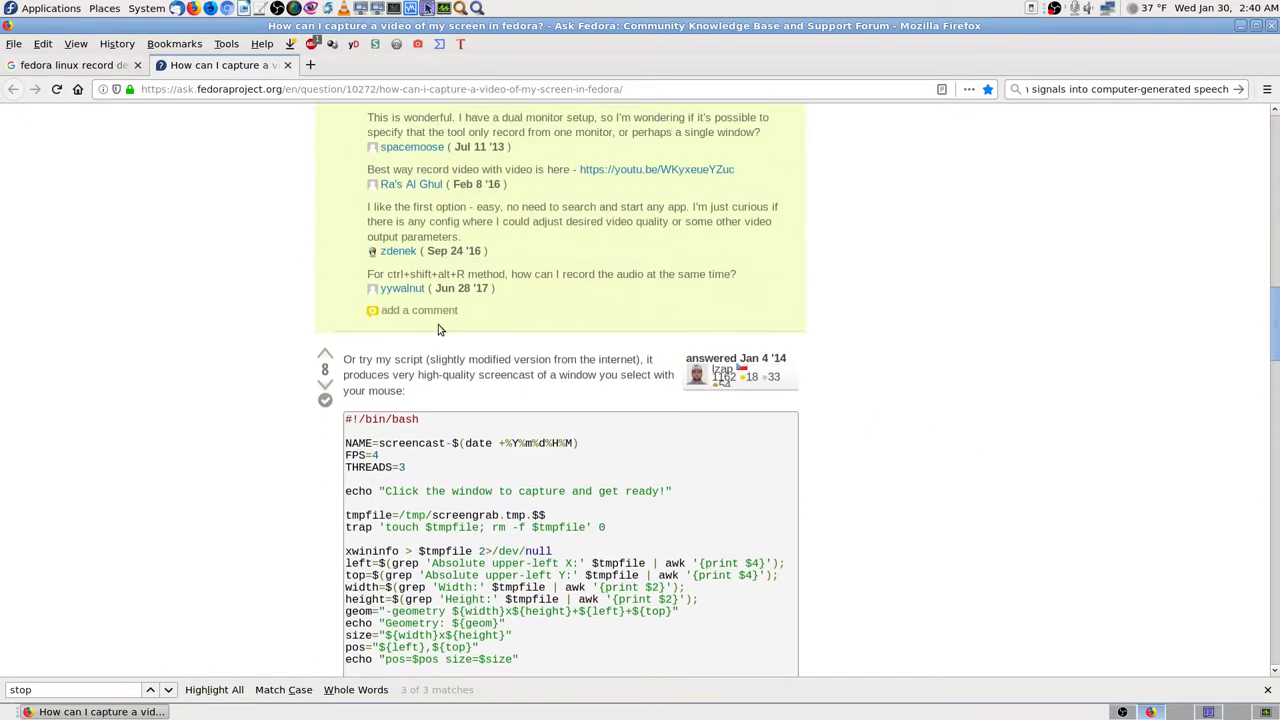
pyautogui.scroll(-6, 513, 473)
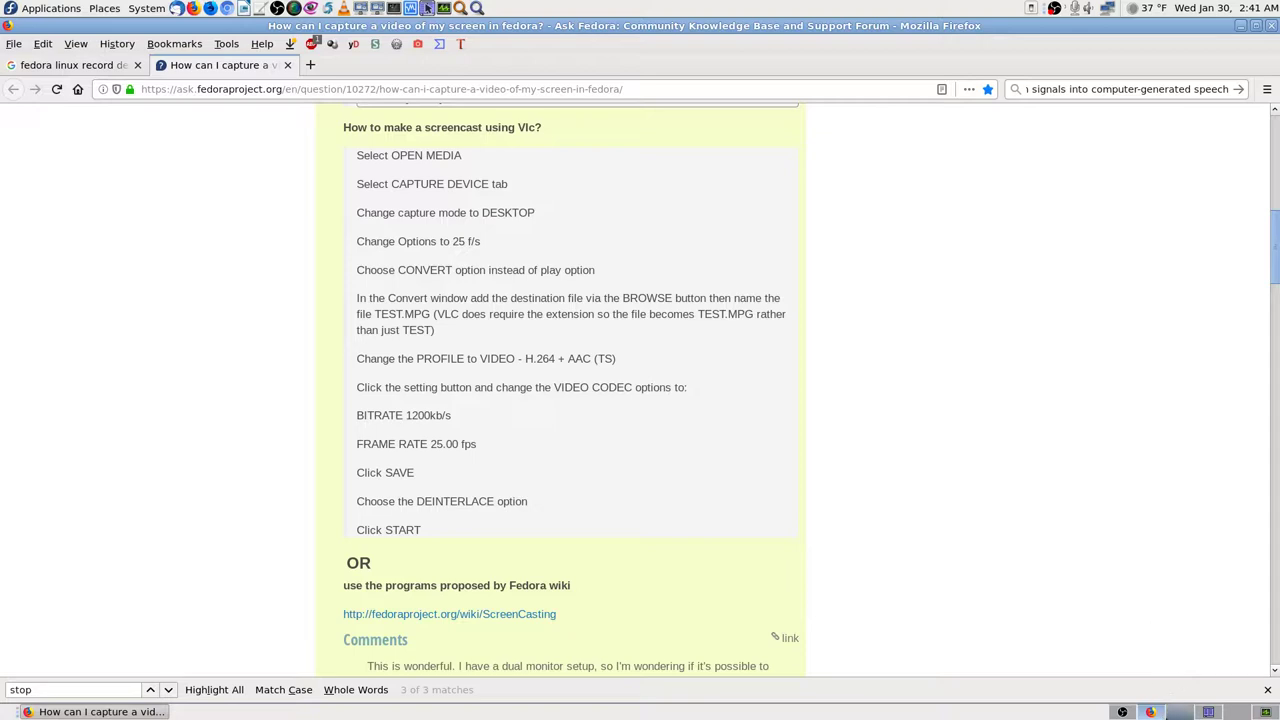
pyautogui.click(1122, 712)
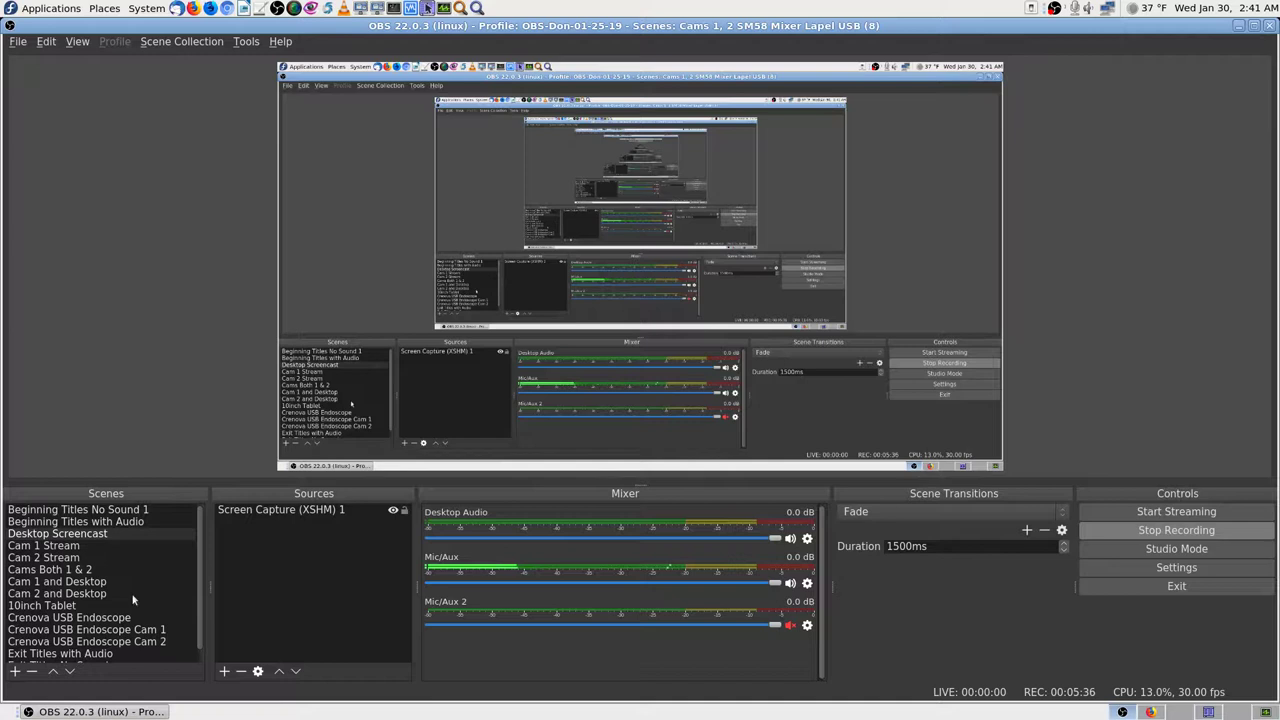
# Step: Create a scene by pasting the script path and trimming it to 'Downloads-desktop-recording-vlc'
pyautogui.click(15, 674)
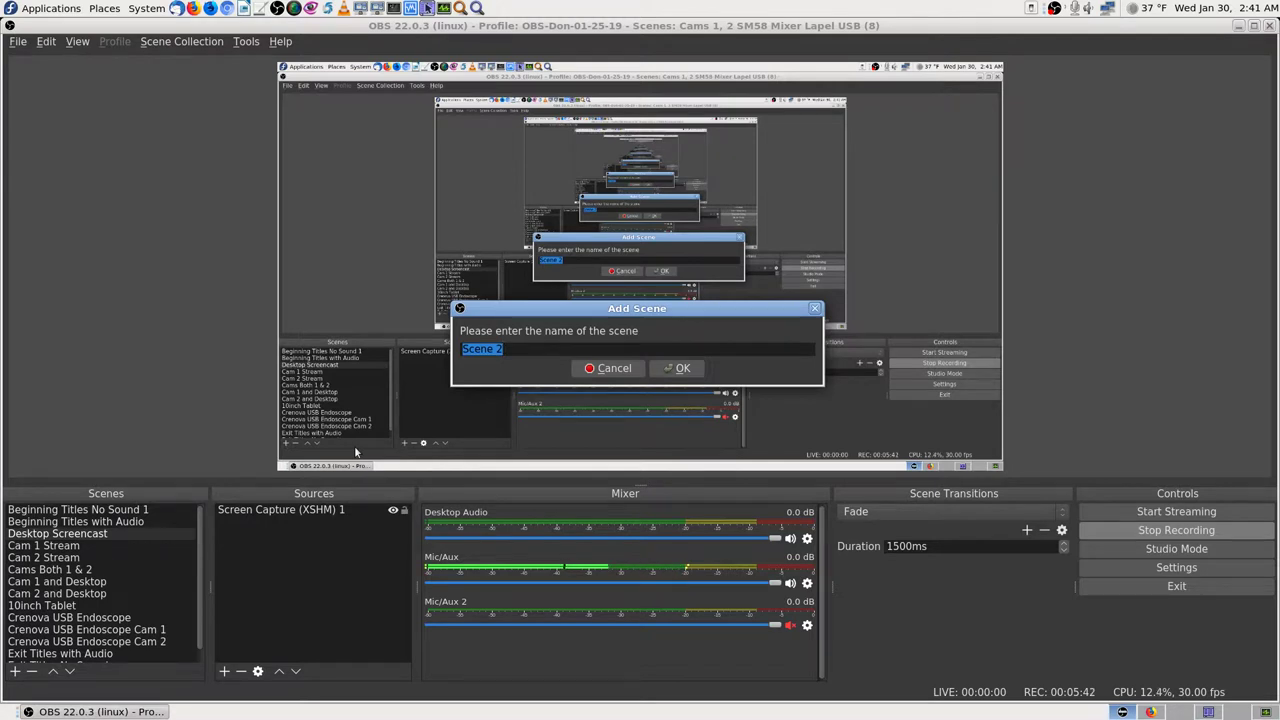
pyautogui.write('file:///home/don/Downloads/desktop-recording-vlc.sh')
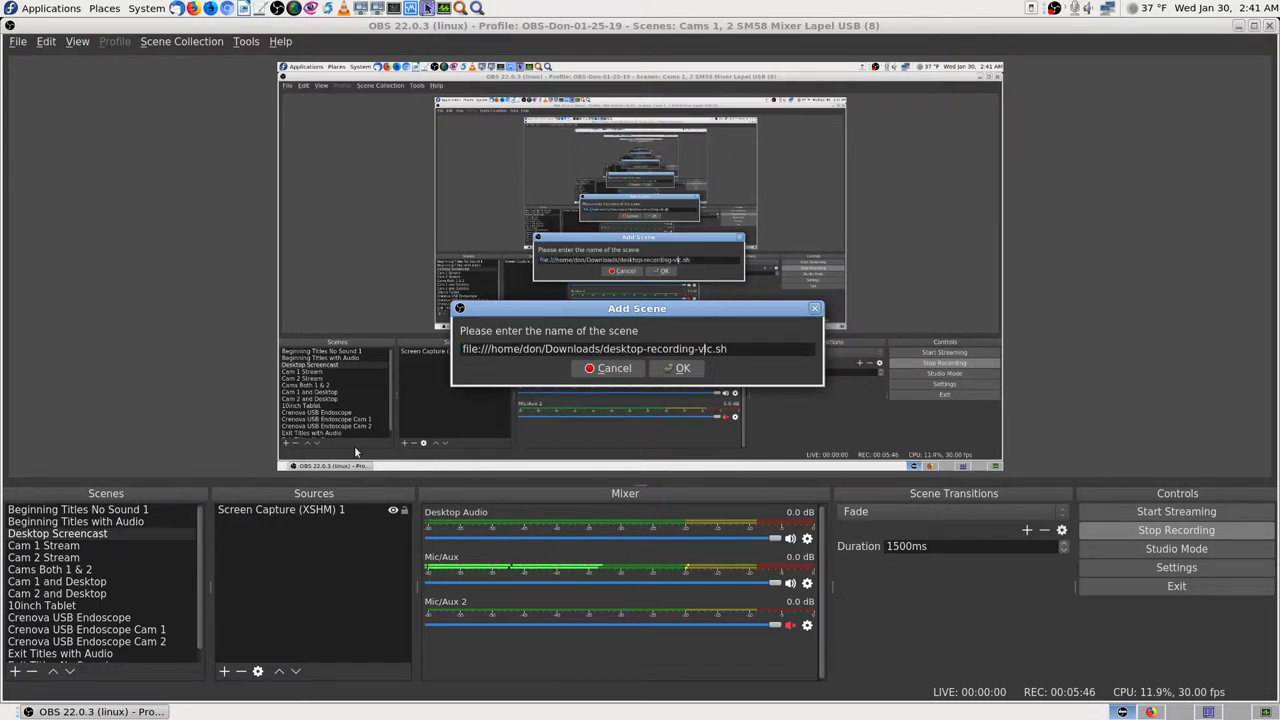
pyautogui.press('Left')
pyautogui.press('Left')
pyautogui.press('Left')
pyautogui.press('Left')
pyautogui.press('Left')
pyautogui.press('Left')
pyautogui.press('Left')
pyautogui.press('Left')
pyautogui.press('Left')
pyautogui.press('Left')
pyautogui.press('Left')
pyautogui.press('Left')
pyautogui.press('Left')
pyautogui.press('Left')
pyautogui.press('Left')
pyautogui.press('Left')
pyautogui.press('Left')
pyautogui.press('Left')
pyautogui.press('Left')
pyautogui.press('Left')
pyautogui.press('Right')
pyautogui.press('Right')
pyautogui.press('Right')
pyautogui.press('Right')
pyautogui.press('Right')
pyautogui.press('Right')
pyautogui.press('Right')
pyautogui.press('Right')
pyautogui.press('Right')
pyautogui.press('Right')
pyautogui.press('Right')
pyautogui.press('Right')
pyautogui.press('Right')
pyautogui.press('Right')
pyautogui.press('Right')
pyautogui.press('Left')
pyautogui.press('Left')
pyautogui.press('Left')
pyautogui.press('Left')
pyautogui.press('Left')
pyautogui.press('Left')
pyautogui.press('Left')
pyautogui.press('Left')
pyautogui.press('Left')
pyautogui.press('Left')
pyautogui.press('Left')
pyautogui.press('Left')
pyautogui.press('Left')
pyautogui.press('Left')
pyautogui.press('Left')
pyautogui.press('Left')
pyautogui.press('Left')
pyautogui.press('BackSpace')
pyautogui.press('BackSpace')
pyautogui.press('BackSpace')
pyautogui.press('BackSpace')
pyautogui.press('BackSpace')
pyautogui.press('BackSpace')
pyautogui.press('BackSpace')
pyautogui.press('BackSpace')
pyautogui.press('BackSpace')
pyautogui.press('BackSpace')
pyautogui.press('BackSpace')
pyautogui.press('BackSpace')
pyautogui.press('BackSpace')
pyautogui.press('BackSpace')
pyautogui.press('BackSpace')
pyautogui.press('BackSpace')
pyautogui.press('BackSpace')
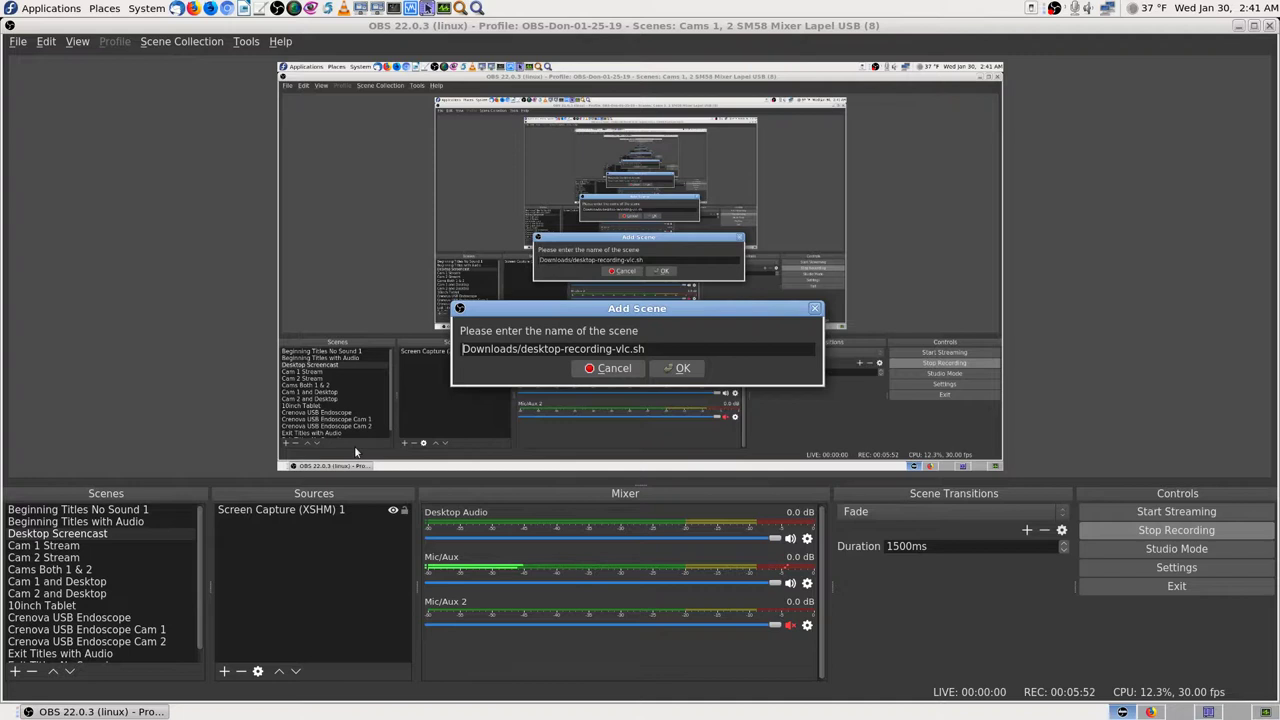
pyautogui.press('Right')
pyautogui.press('Right')
pyautogui.press('Right')
pyautogui.press('Right')
pyautogui.press('Right')
pyautogui.press('Right')
pyautogui.press('Right')
pyautogui.press('Right')
pyautogui.press('Right')
pyautogui.press('Right')
pyautogui.press('Right')
pyautogui.press('Right')
pyautogui.press('Right')
pyautogui.press('Right')
pyautogui.press('Right')
pyautogui.press('Right')
pyautogui.press('Right')
pyautogui.press('Right')
pyautogui.press('Right')
pyautogui.press('Right')
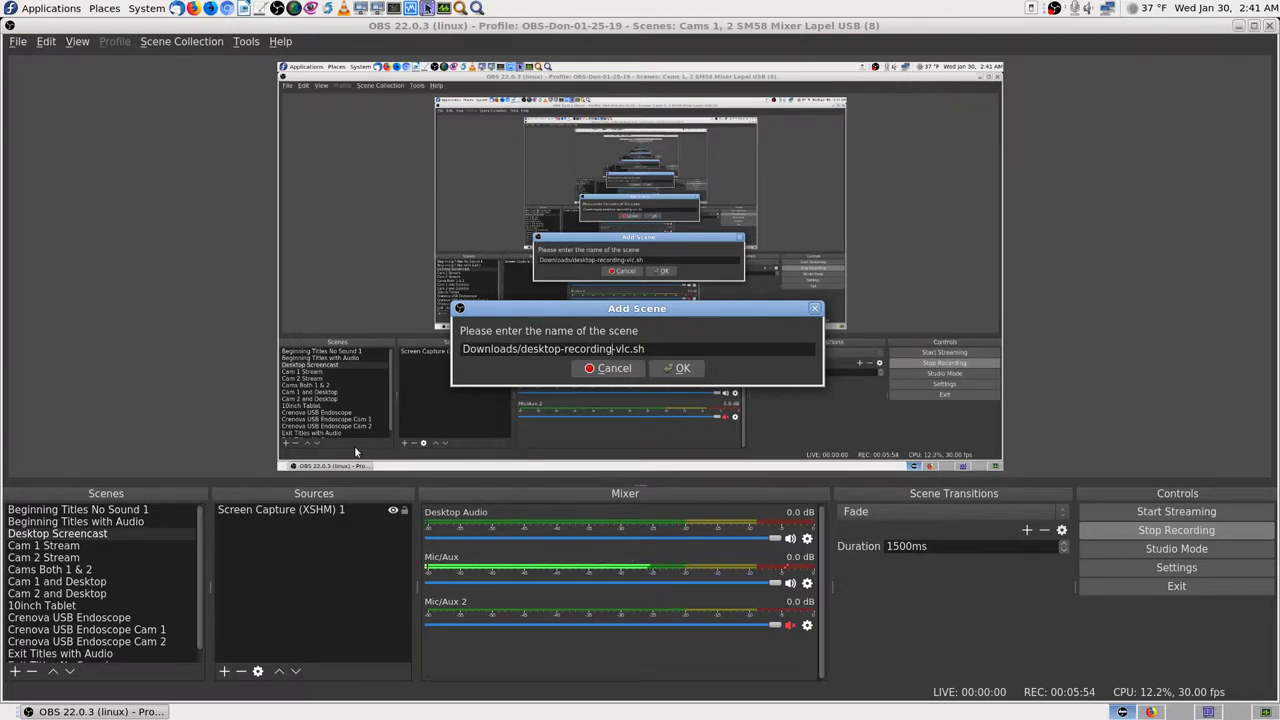
pyautogui.press('Delete')
pyautogui.press('Delete')
pyautogui.press('Delete')
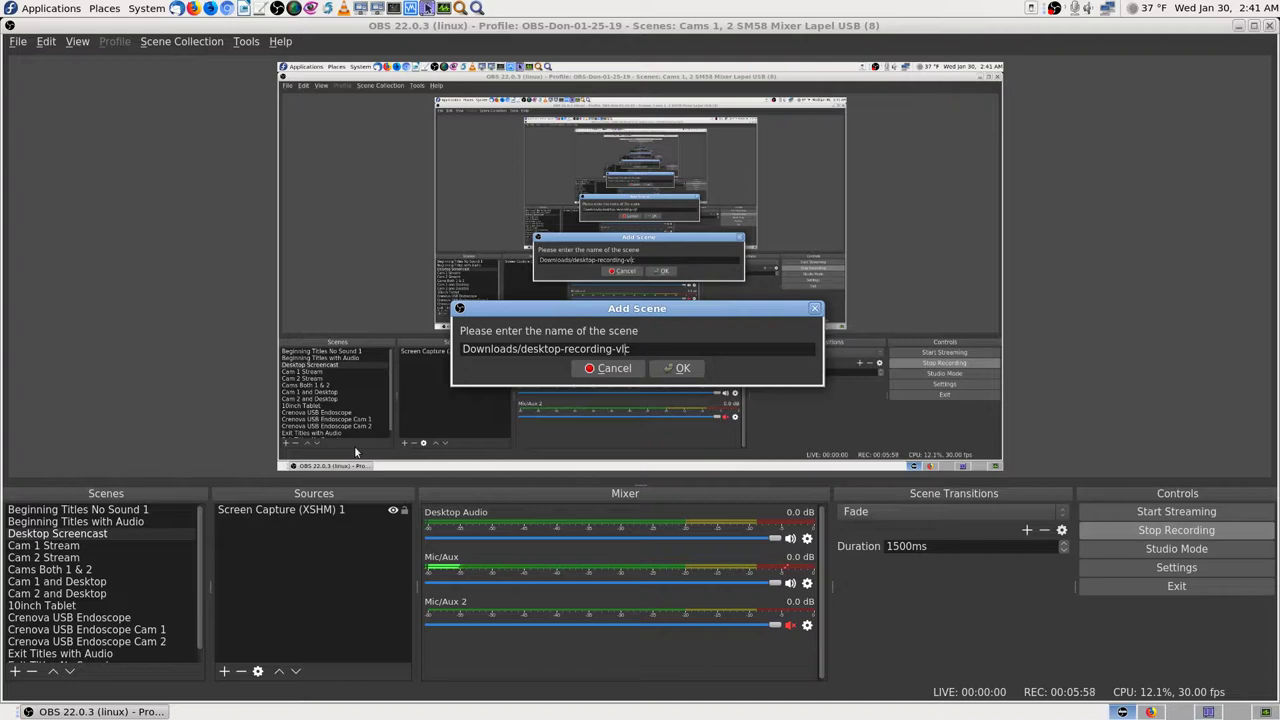
pyautogui.press('Left')
pyautogui.press('Left')
pyautogui.press('BackSpace')
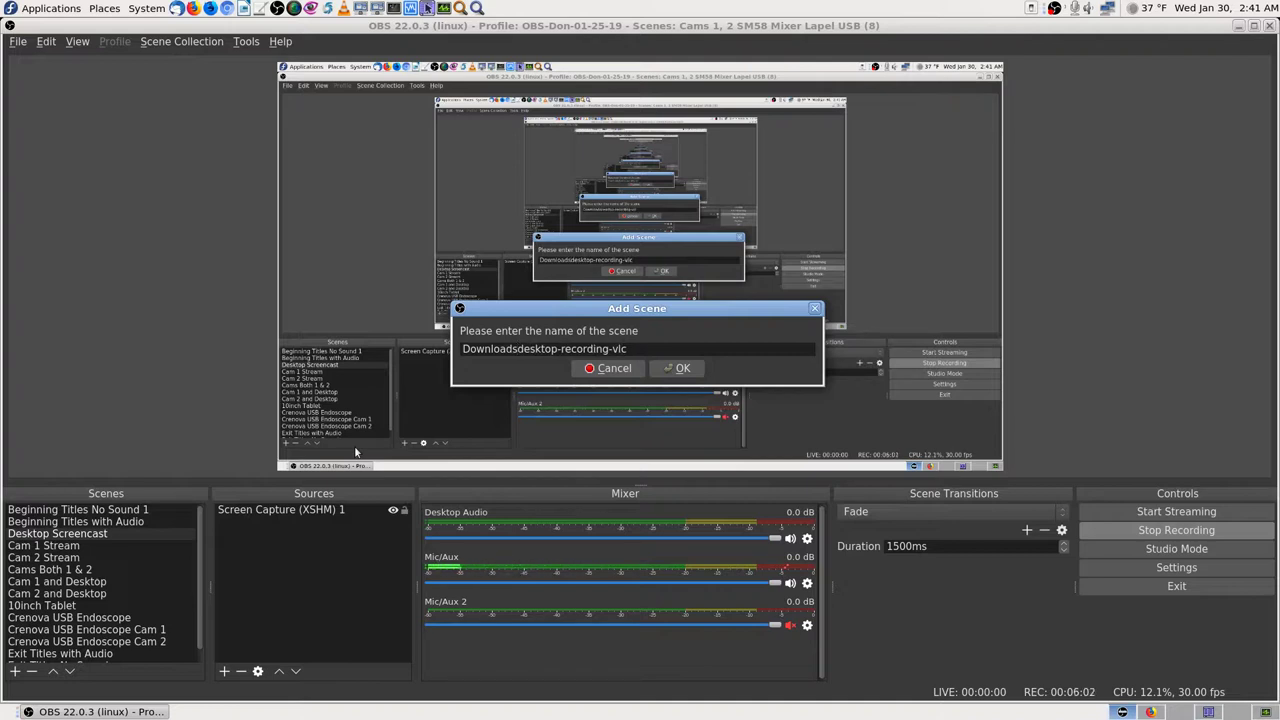
pyautogui.write('-')
pyautogui.press('Return')
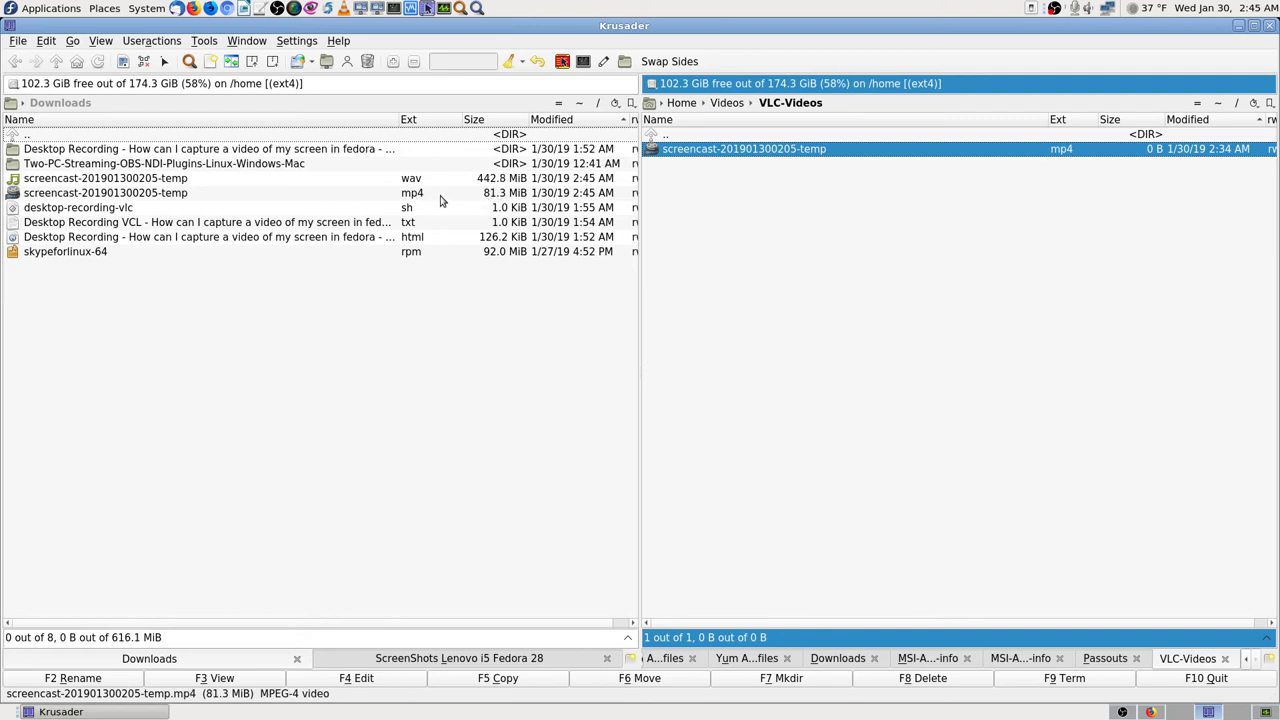
pyautogui.click(1124, 712)
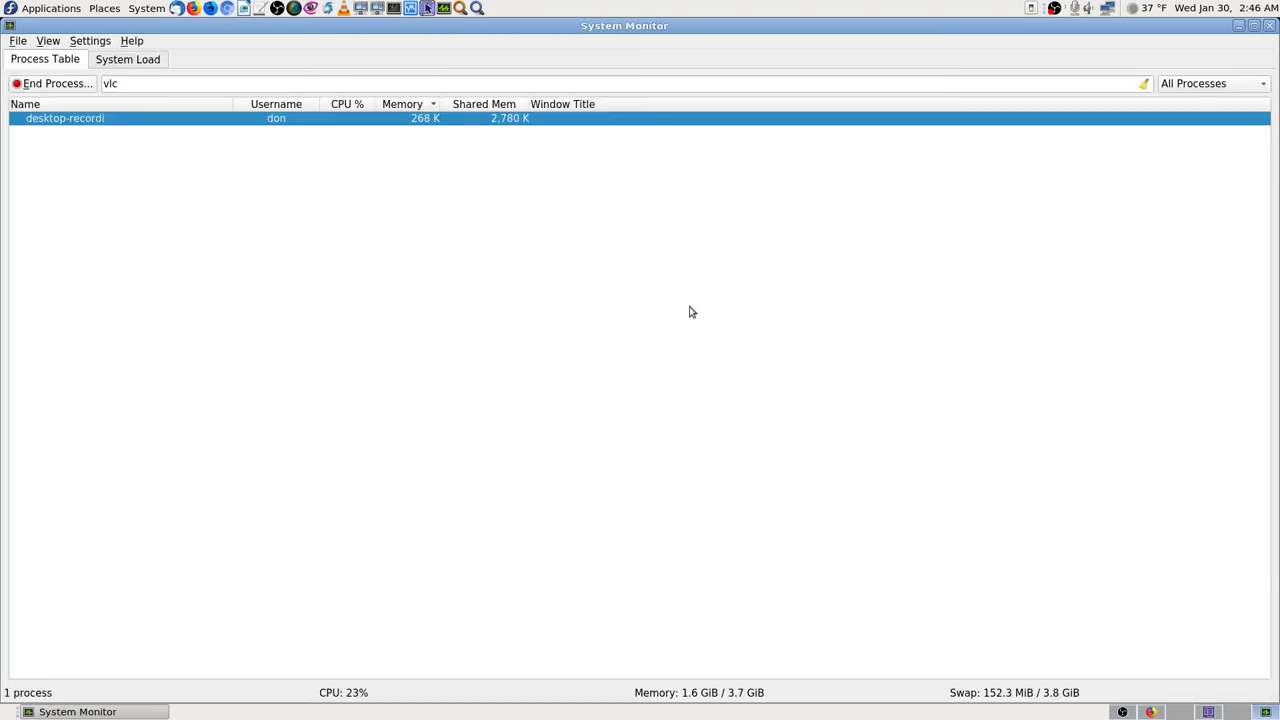
pyautogui.rightClick(342, 122)
pyautogui.moveTo(440, 148)
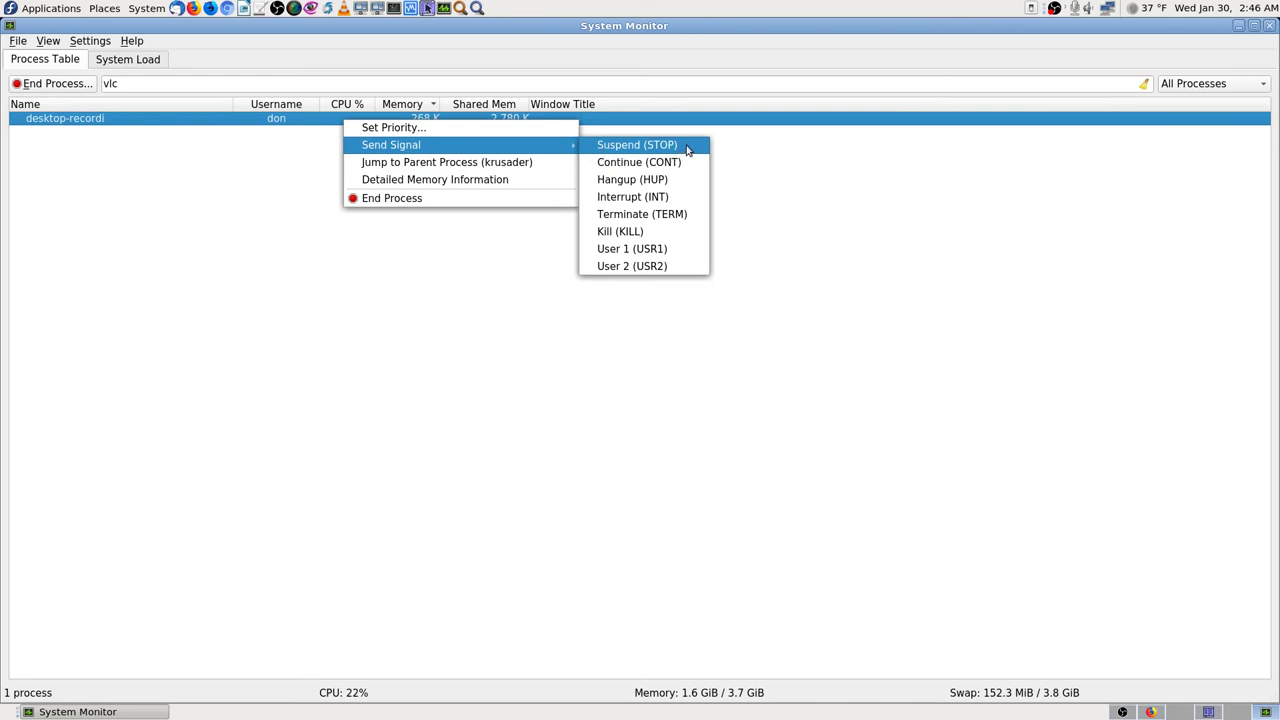
pyautogui.click(810, 375)
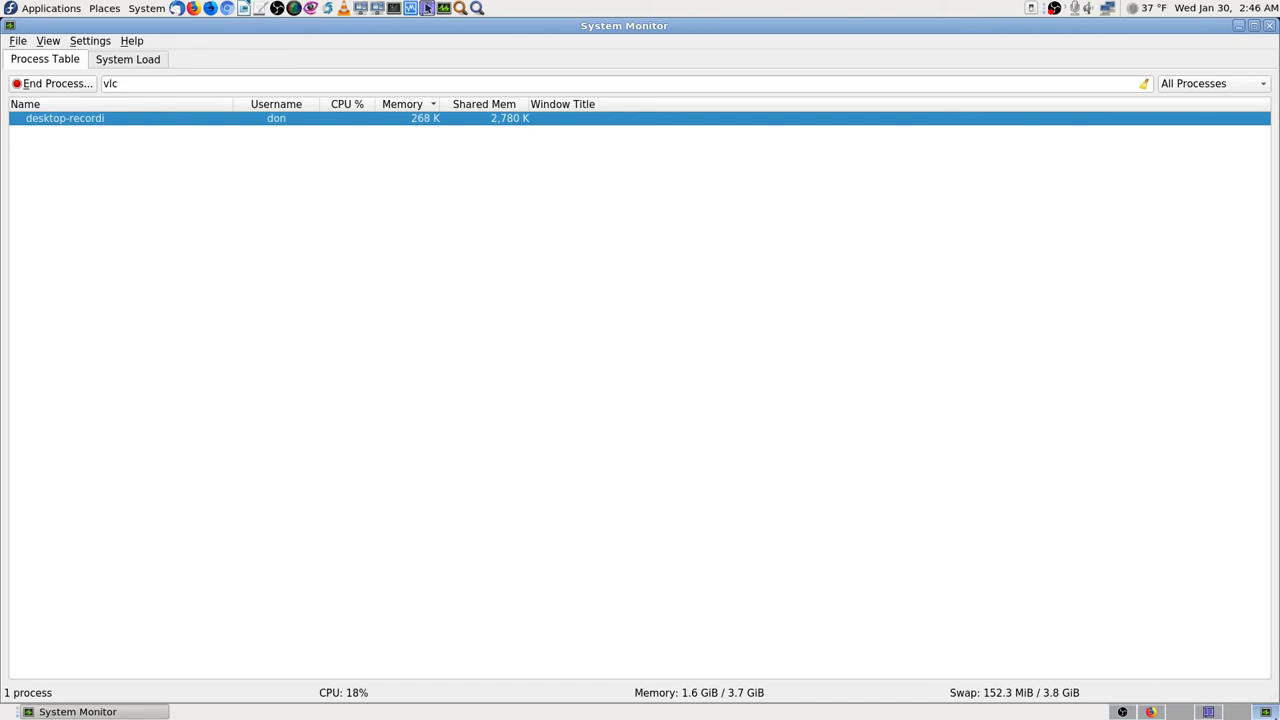
# Step: Restore OBS Studio from the system tray and scroll the Scenes list to check its entries
pyautogui.click(1123, 712)
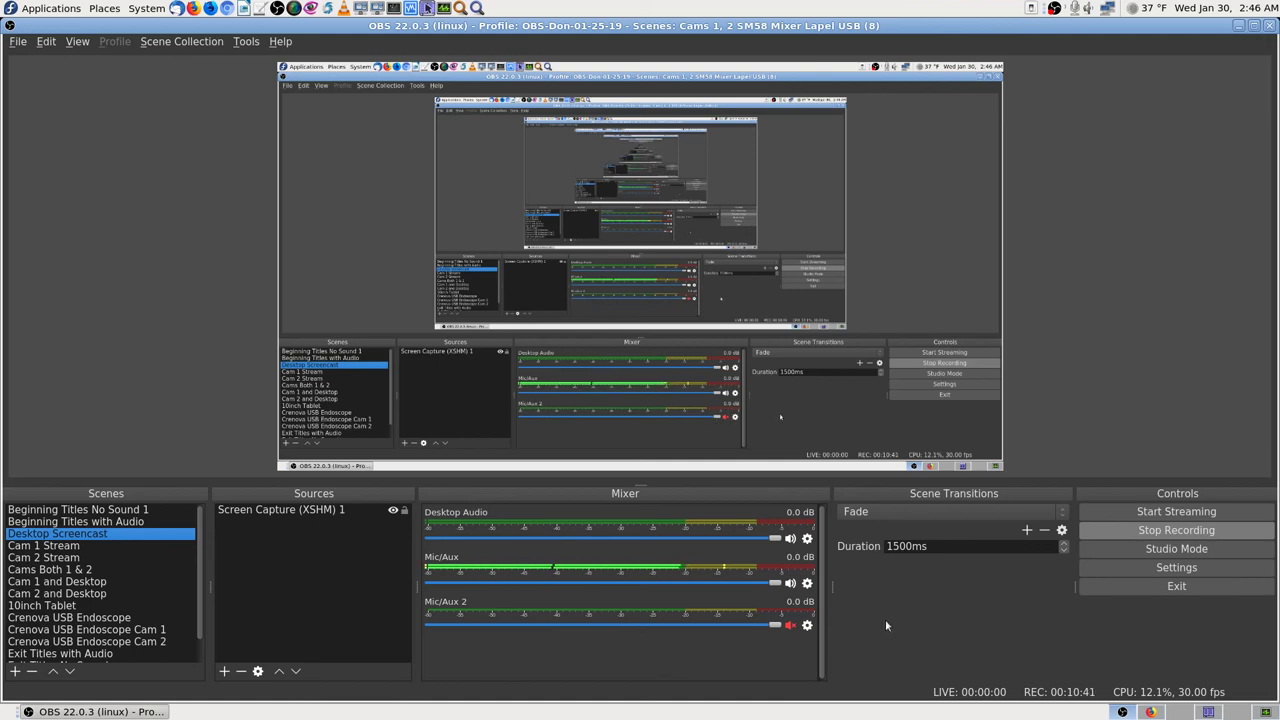
pyautogui.scroll(-1, 95, 640)
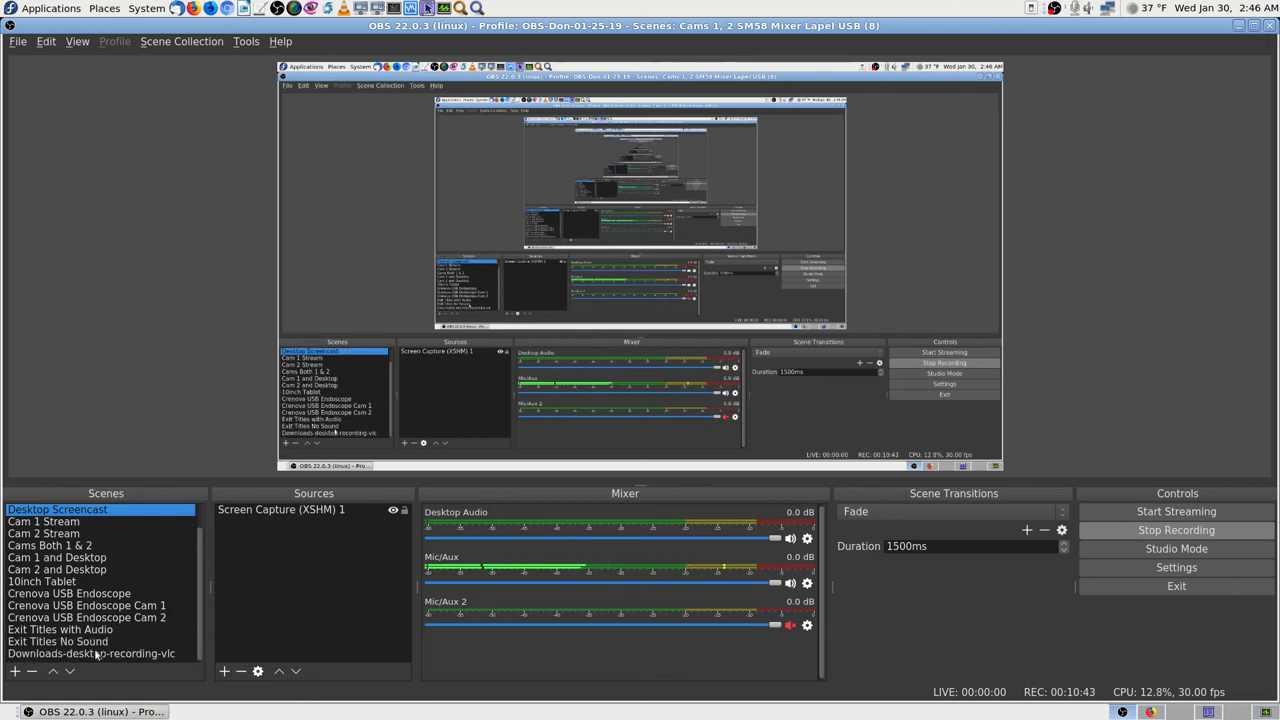